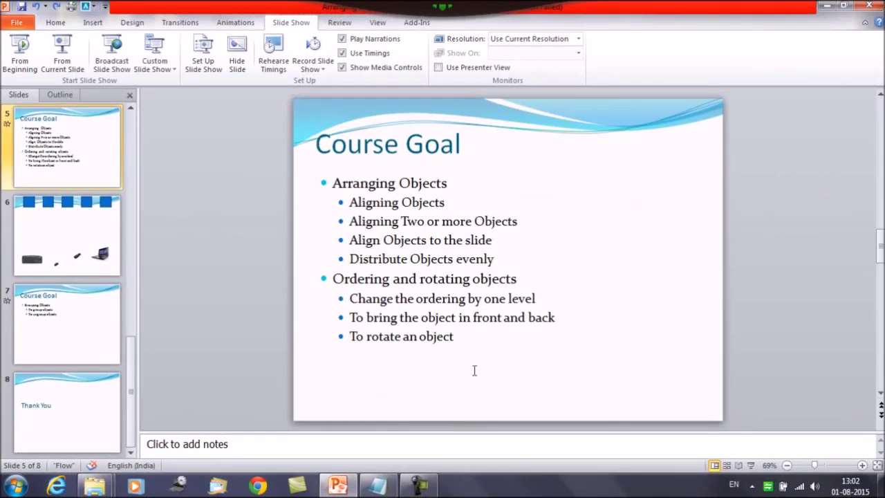
Step: Place the cursor in the Course Goal bullet list, then go to slide 6
left_click(515, 253)
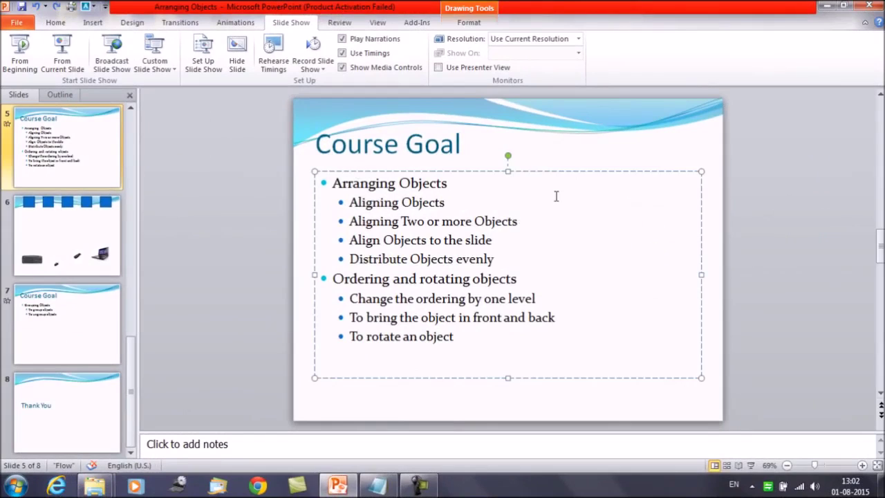
left_click(552, 291)
left_click(22, 215)
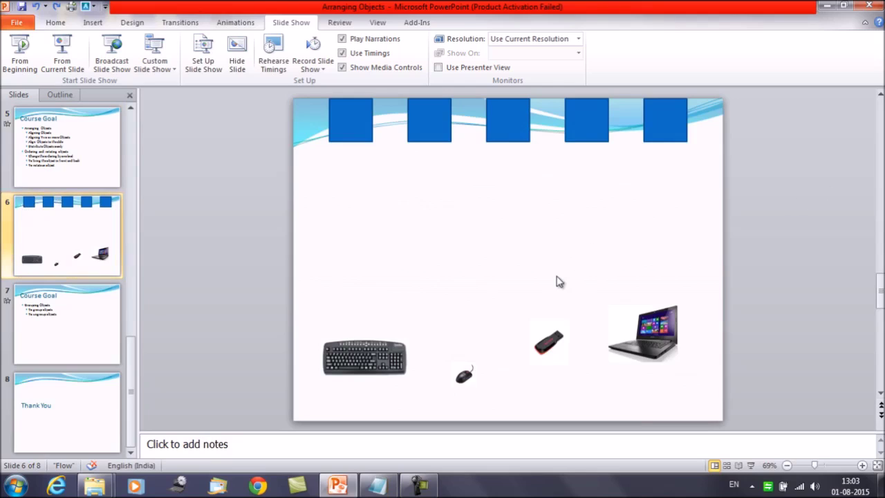
Step: Select the mouse picture on slide 6 and show the Picture Tools Format options
left_click(468, 381)
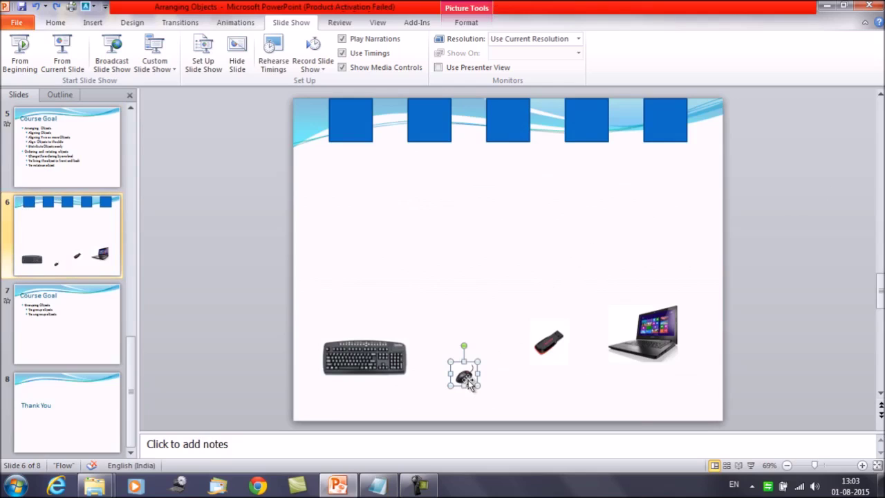
left_click(371, 351)
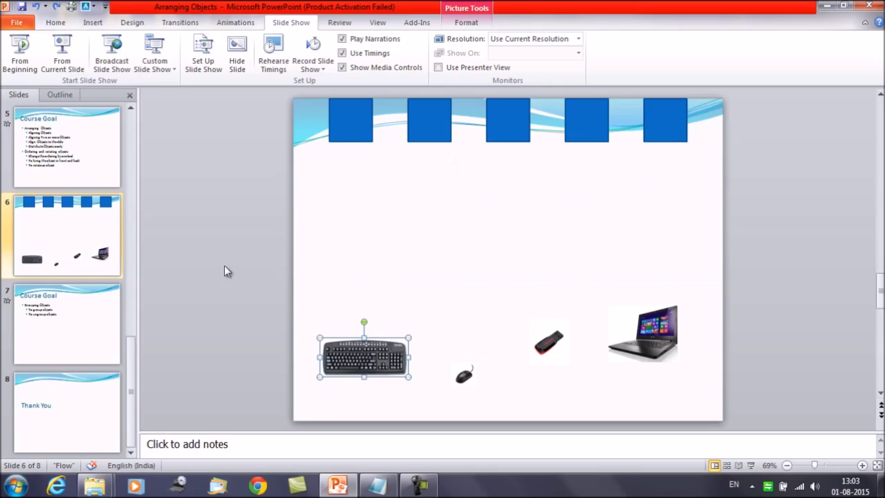
left_click(401, 255)
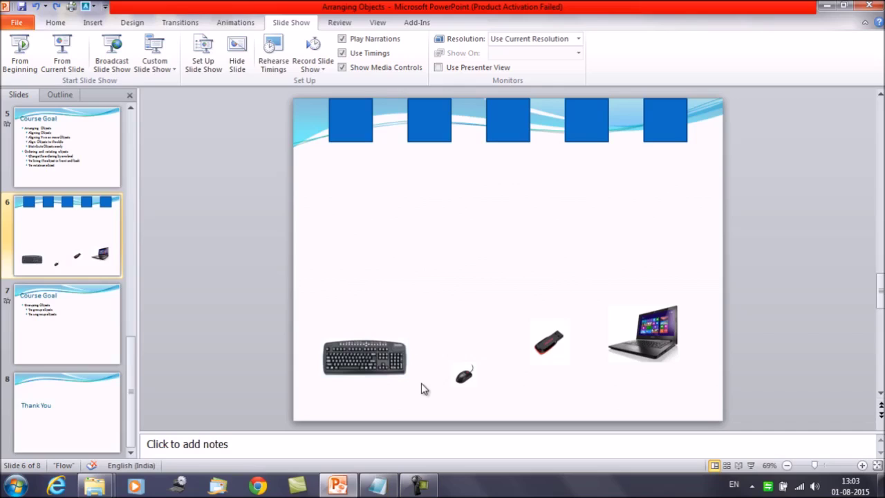
left_click(463, 377)
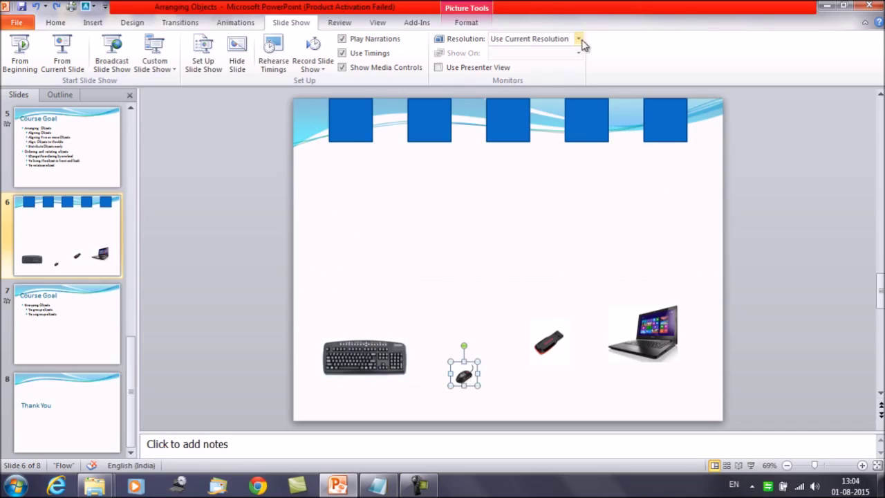
left_click(468, 25)
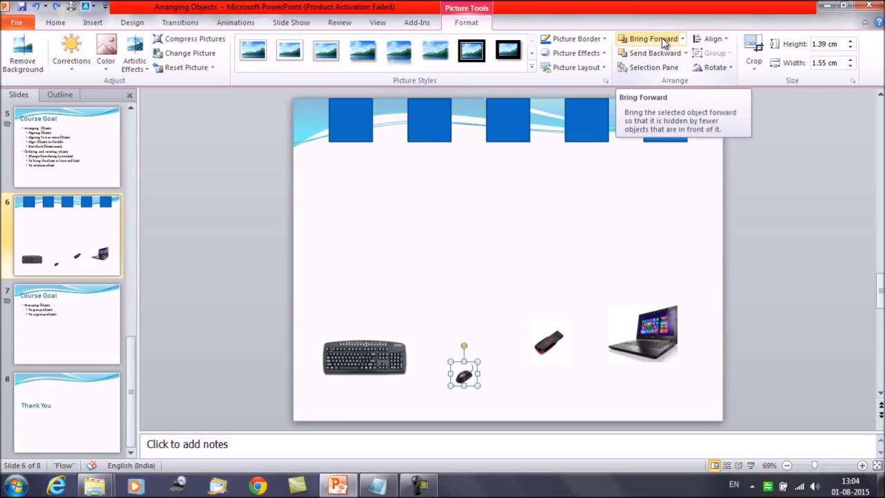
Step: Bring the mouse picture one layer forward
left_click(662, 39)
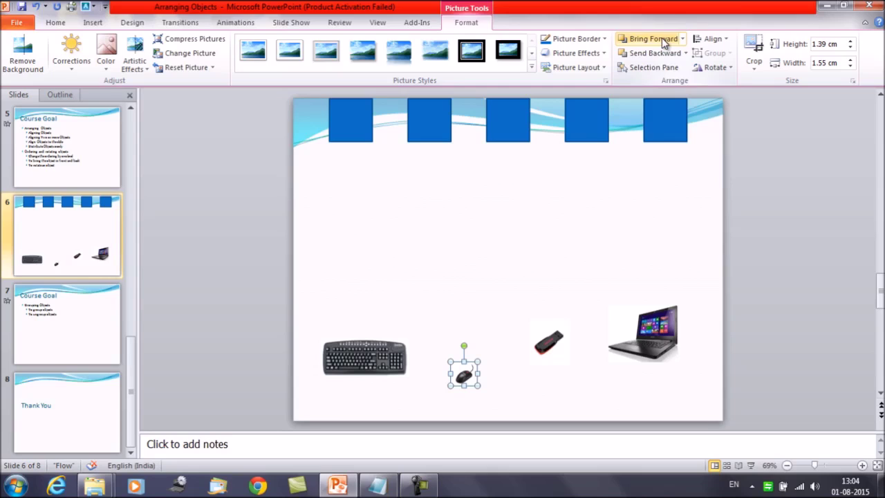
left_click(391, 353)
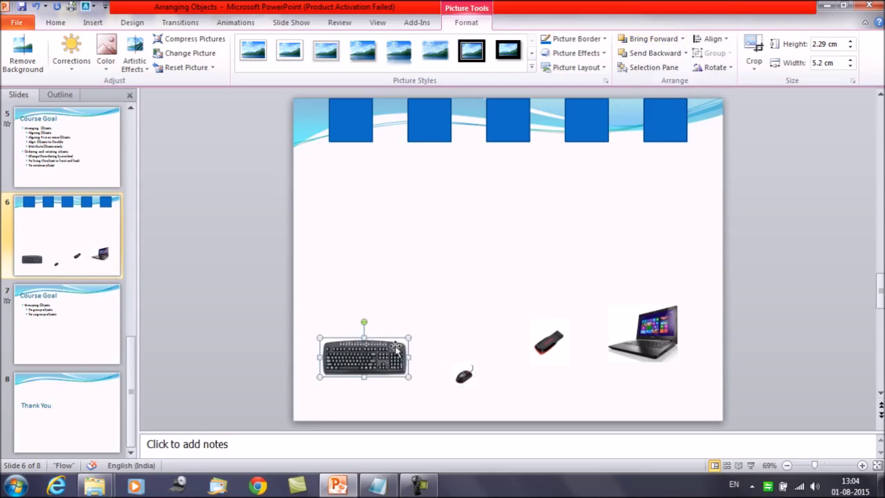
left_click(309, 317)
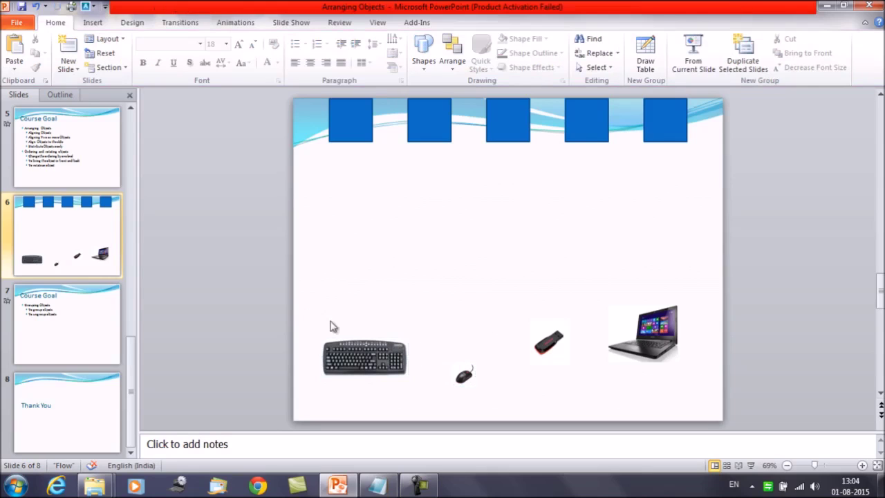
Step: Select the keyboard and mouse pictures together and align them to the slide's left edge
left_click_drag(311, 323, 482, 410)
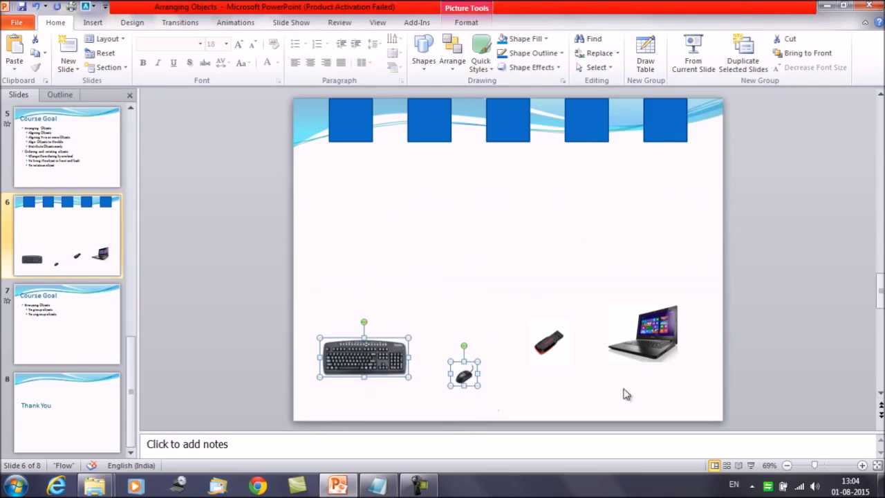
left_click(473, 22)
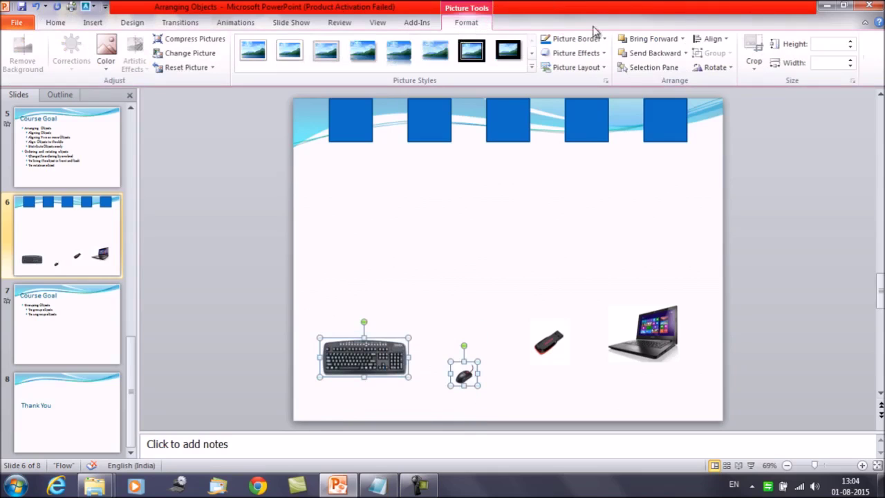
left_click(725, 40)
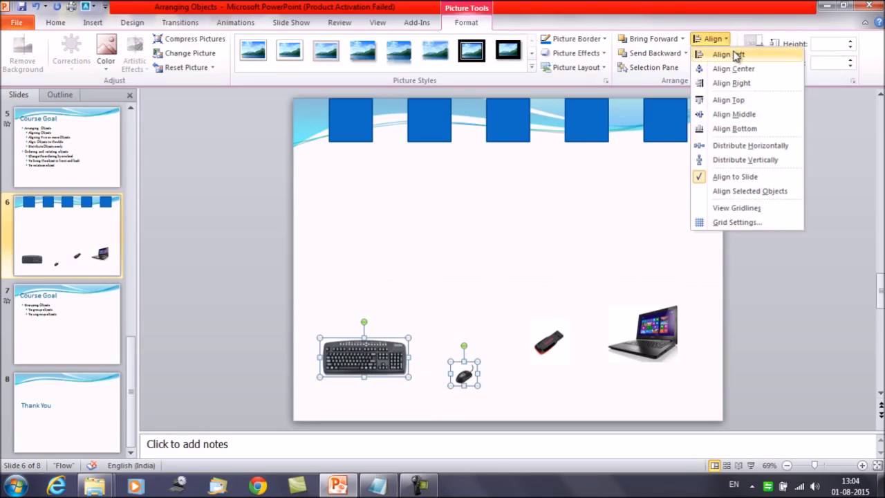
left_click(735, 55)
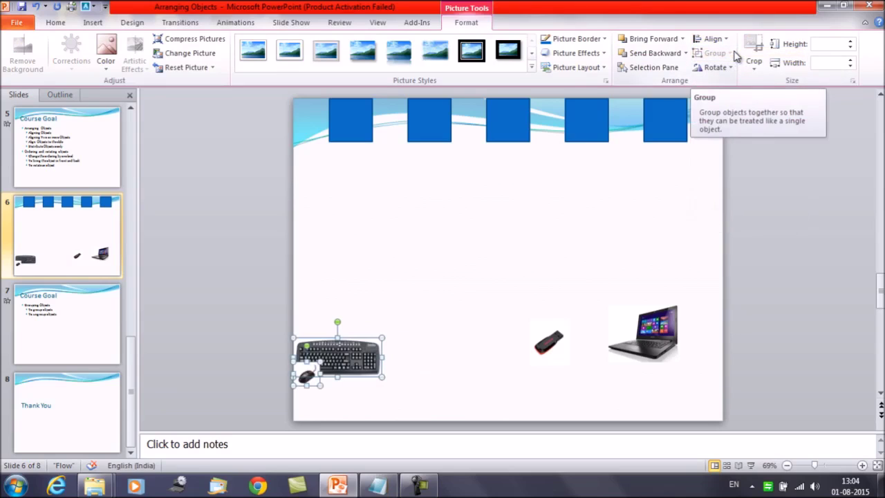
left_click(427, 363)
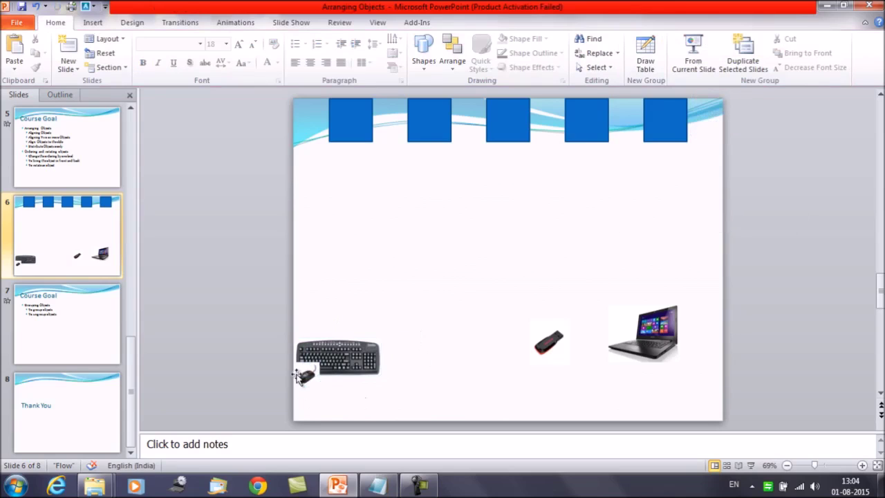
left_click(304, 376)
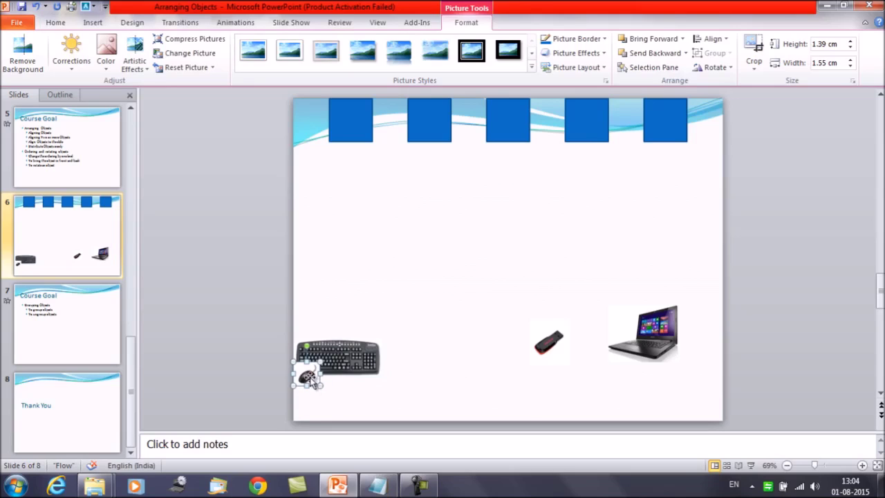
Step: Bring the mouse picture one layer forward
left_click(338, 347)
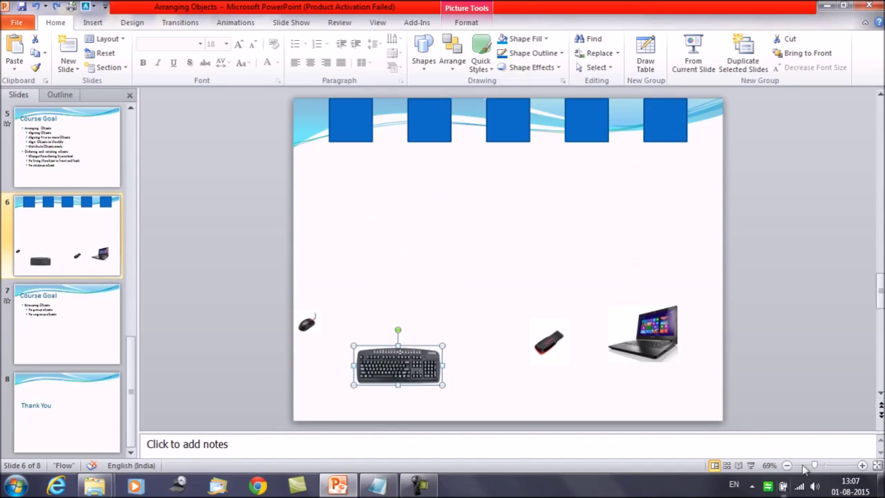
left_click(306, 323)
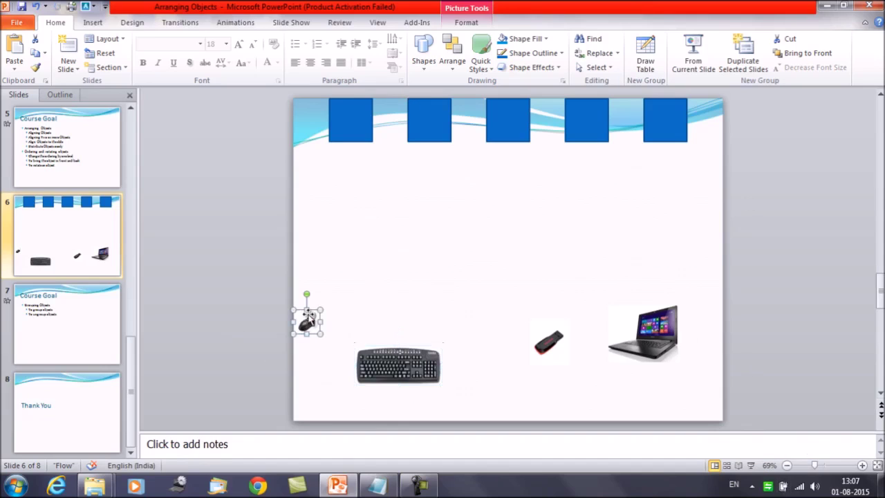
left_click(458, 24)
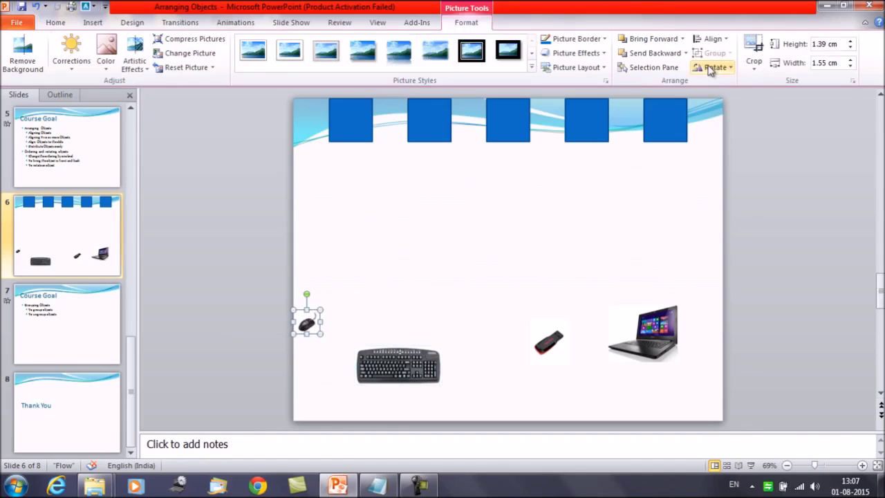
left_click(682, 39)
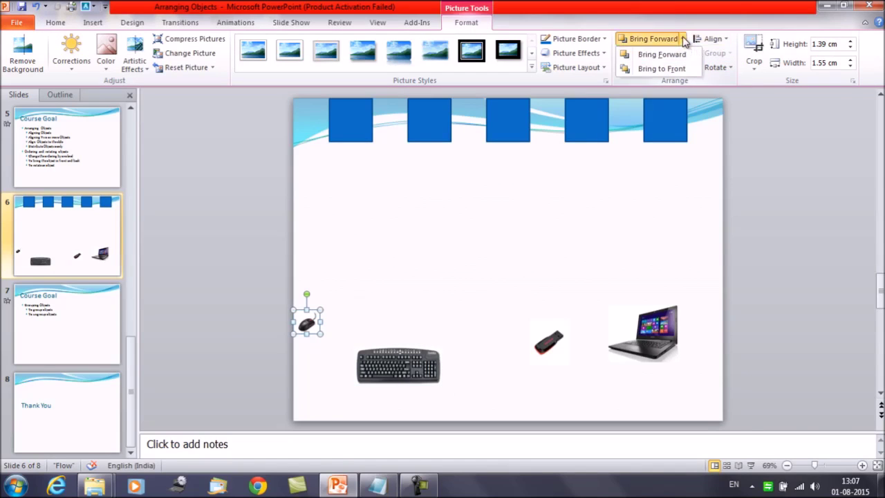
left_click(681, 55)
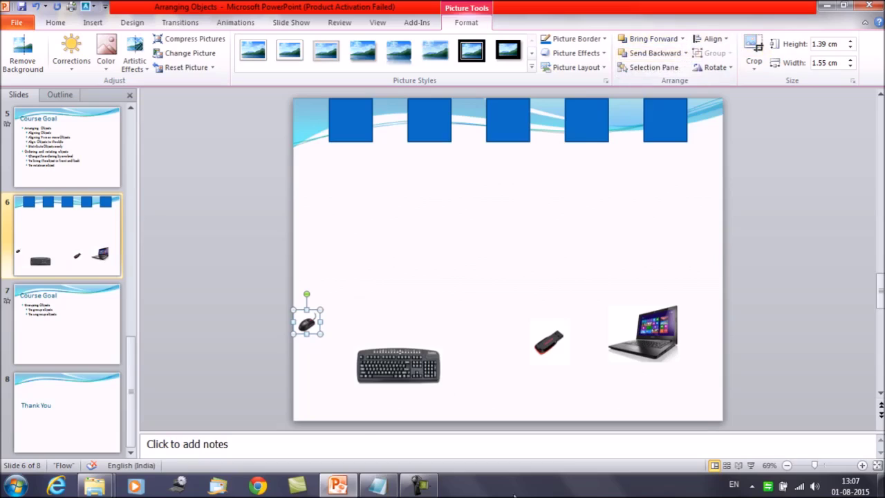
Step: Send the keyboard picture one layer backward
left_click(400, 374)
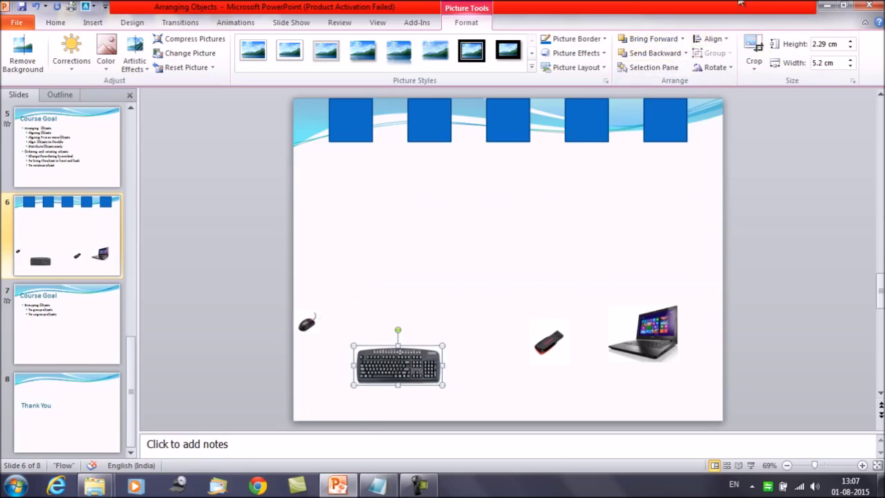
left_click(685, 53)
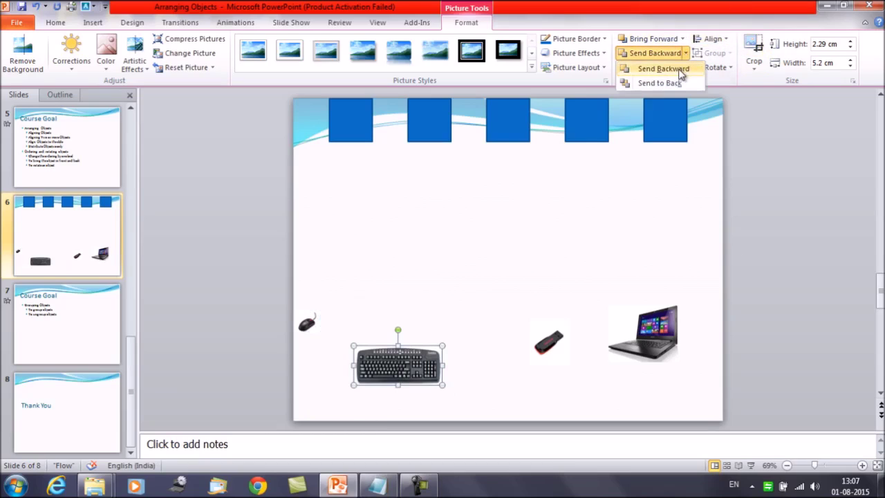
left_click(678, 69)
left_click(531, 260)
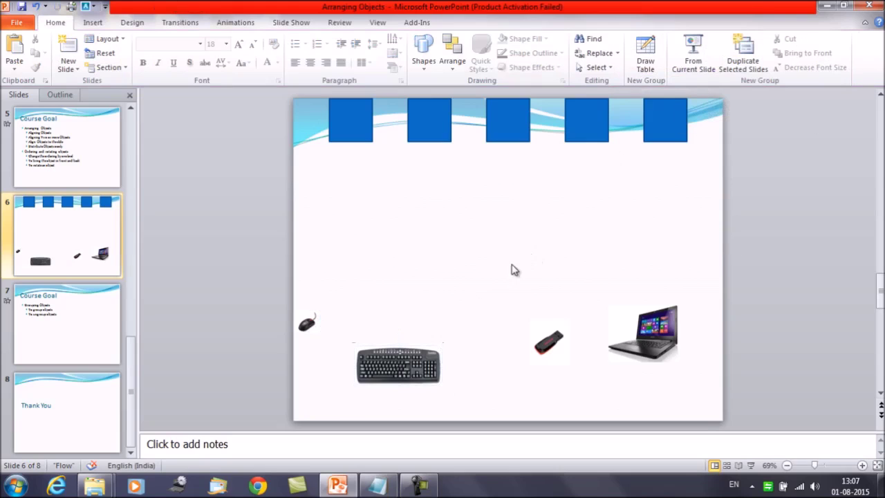
Step: Select the mouse, USB drive and keyboard pictures and align them left
left_click_drag(302, 305, 583, 392)
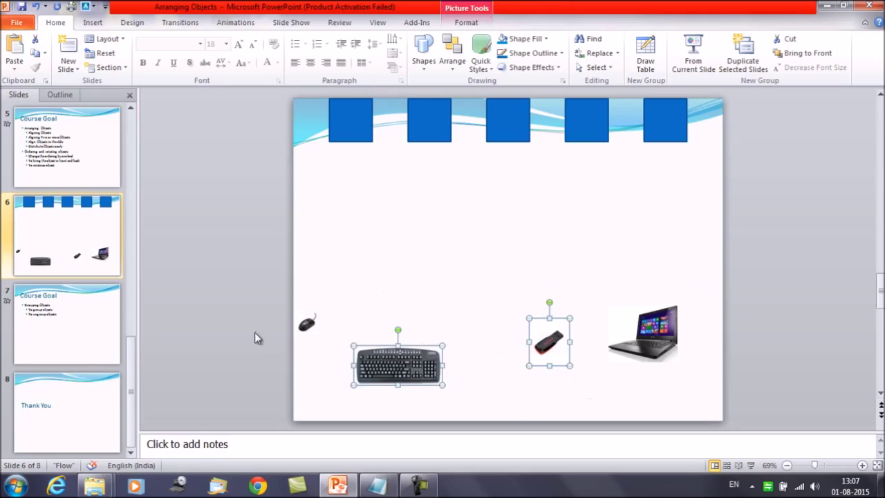
left_click(307, 323, "shift")
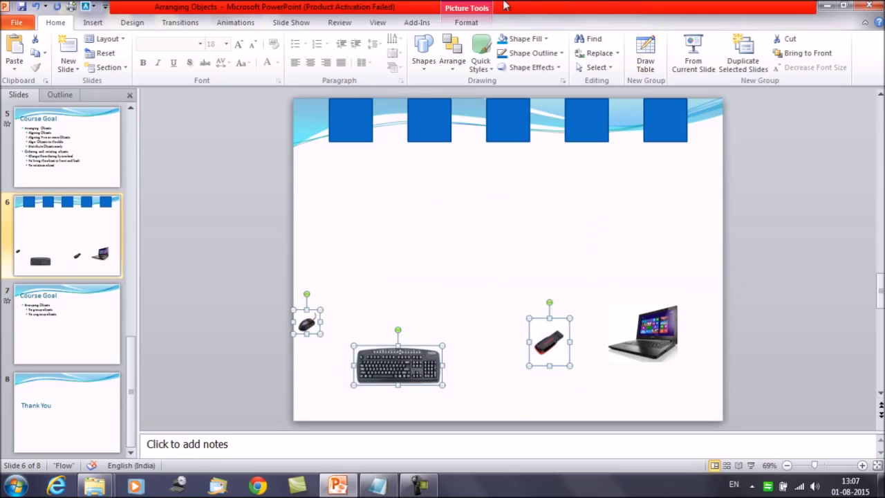
left_click(466, 22)
left_click(711, 38)
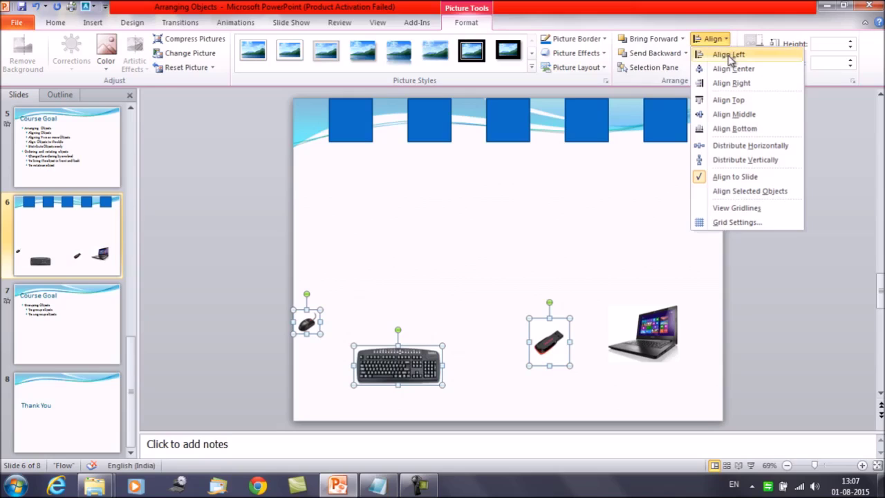
left_click(729, 56)
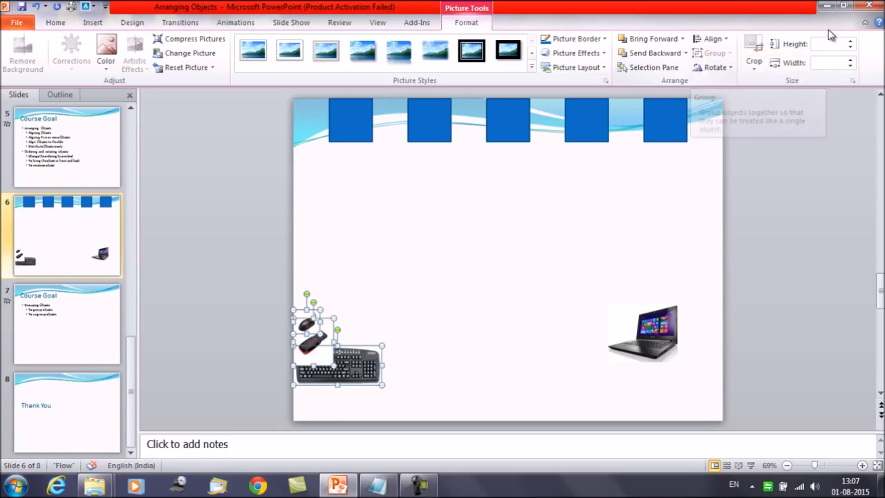
left_click(398, 348)
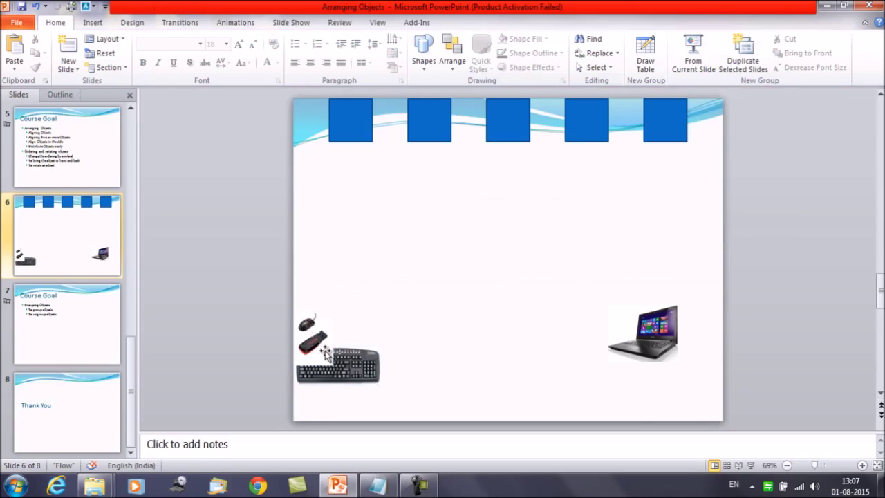
Step: Select the mouse, USB drive and keyboard pictures in turn, ending with the keyboard selected
left_click(370, 367)
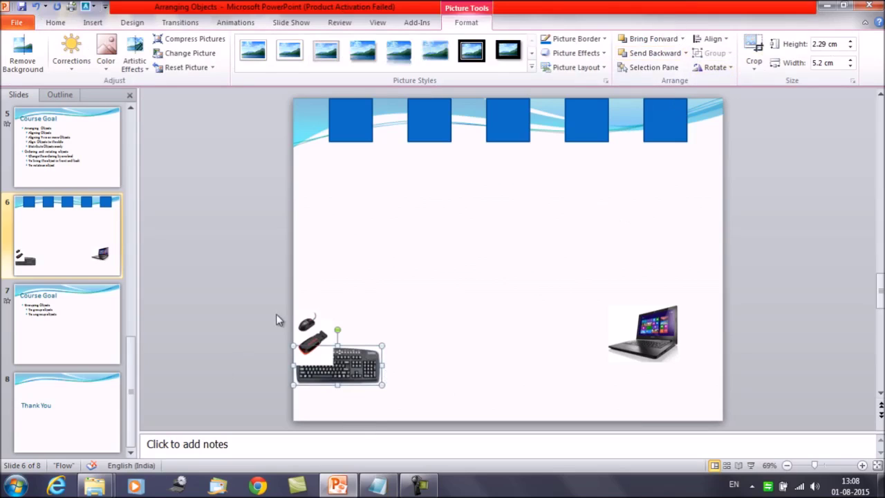
left_click(311, 323)
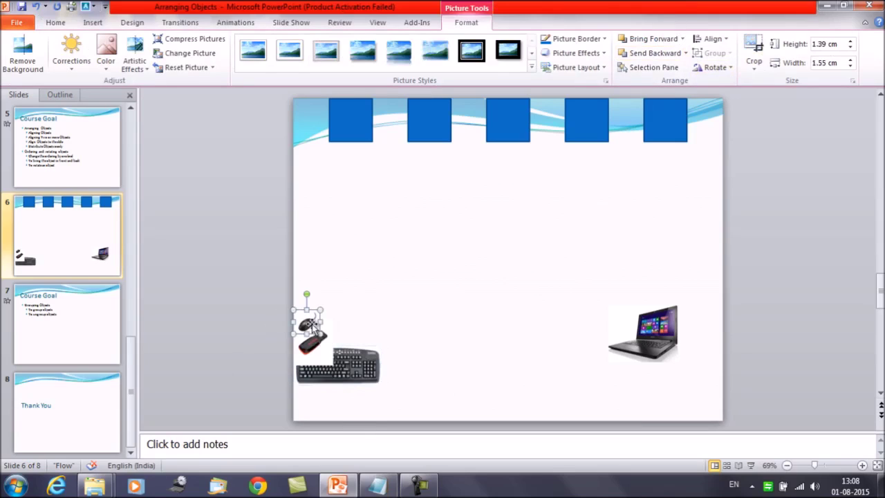
left_click(324, 357)
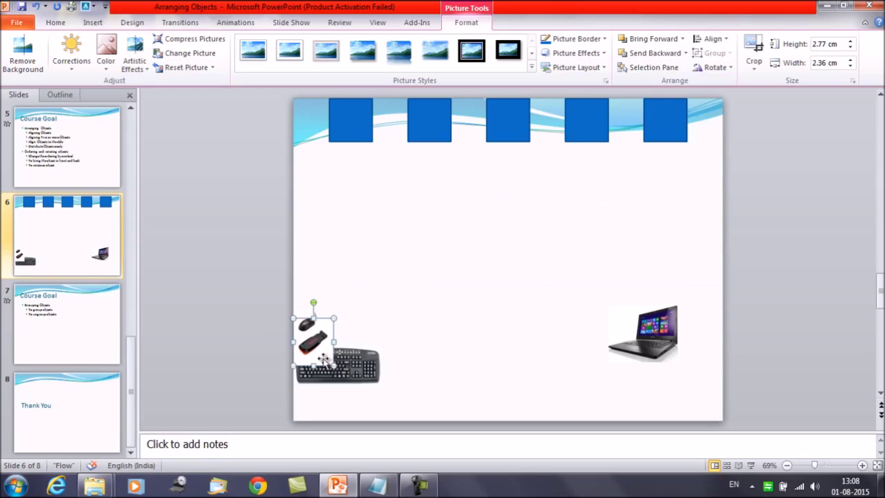
left_click(358, 365)
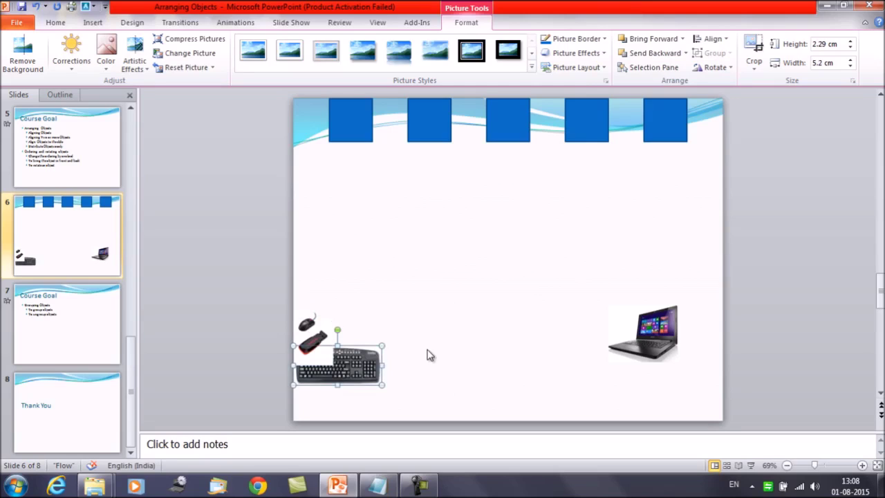
left_click(425, 326)
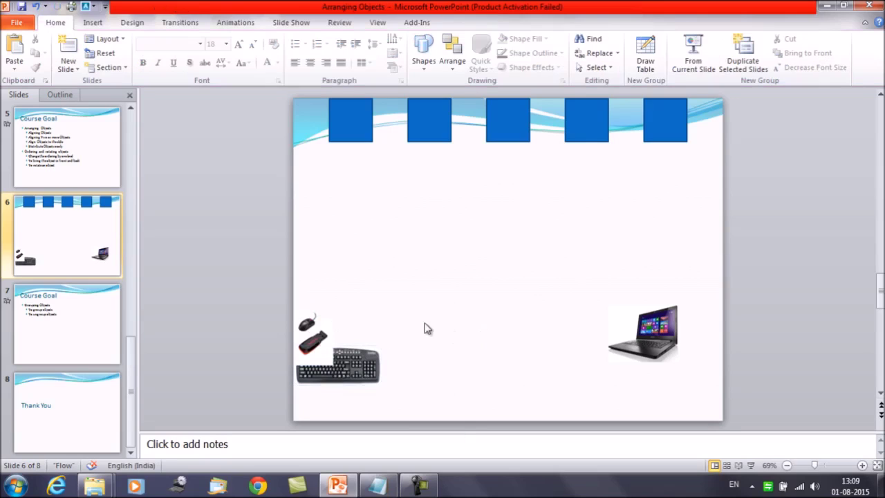
left_click(367, 364)
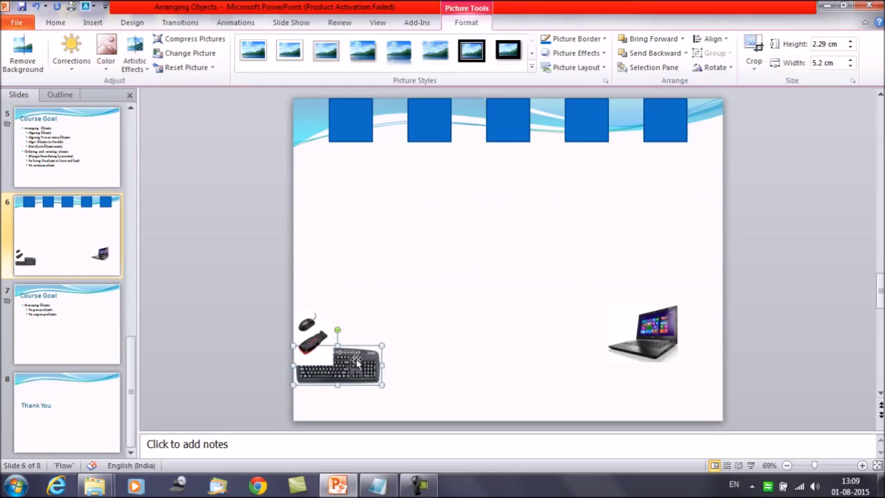
Step: Bring the keyboard in front of the USB drive, then send it back behind it
left_click(682, 39)
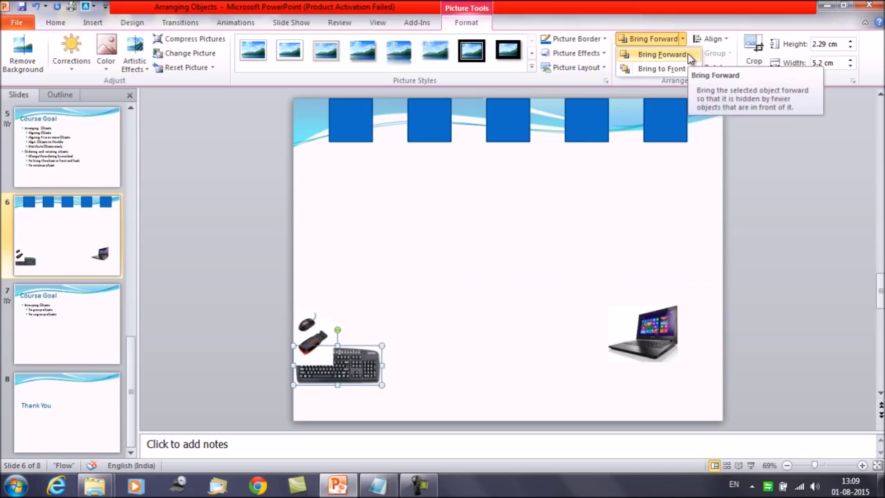
left_click(662, 54)
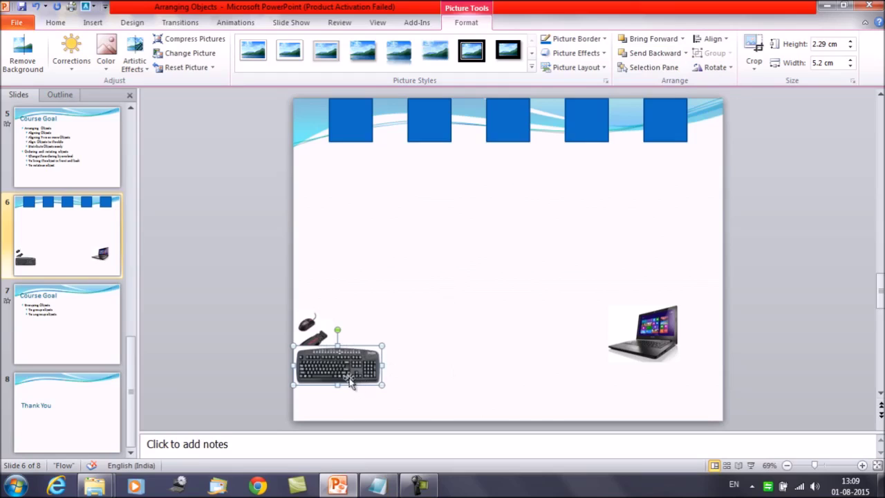
left_click(674, 60)
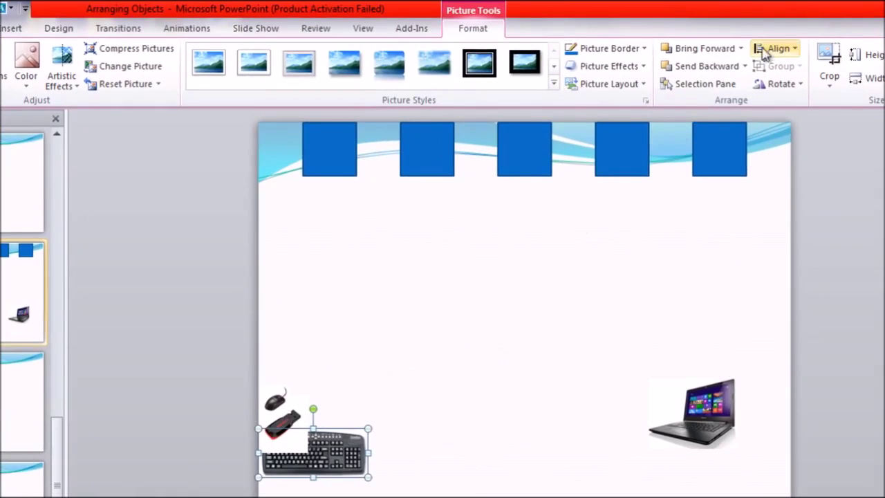
left_click(741, 50)
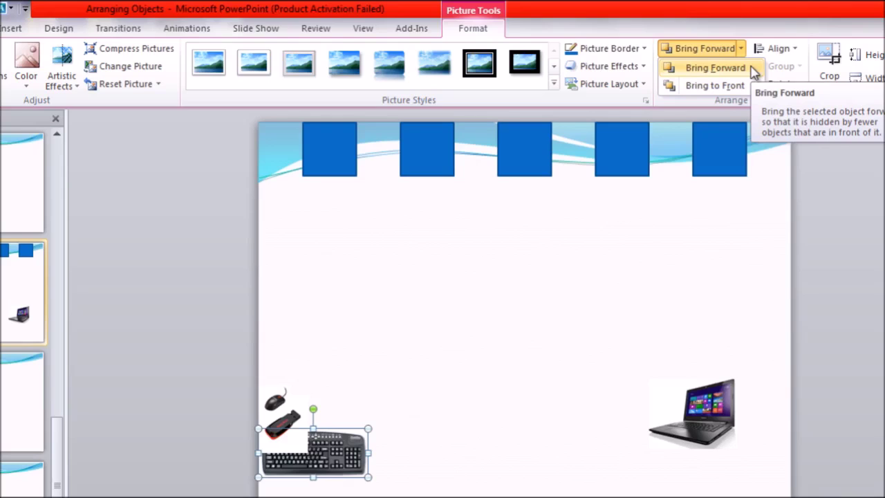
left_click(712, 214)
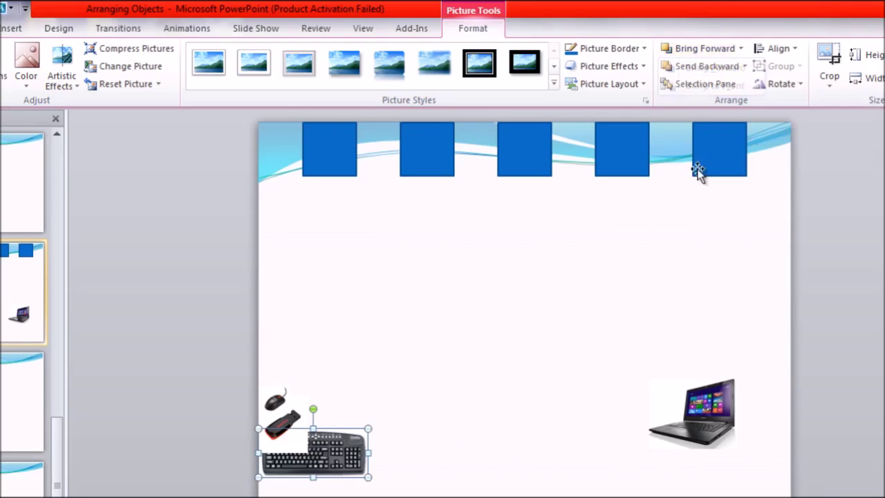
left_click(745, 66)
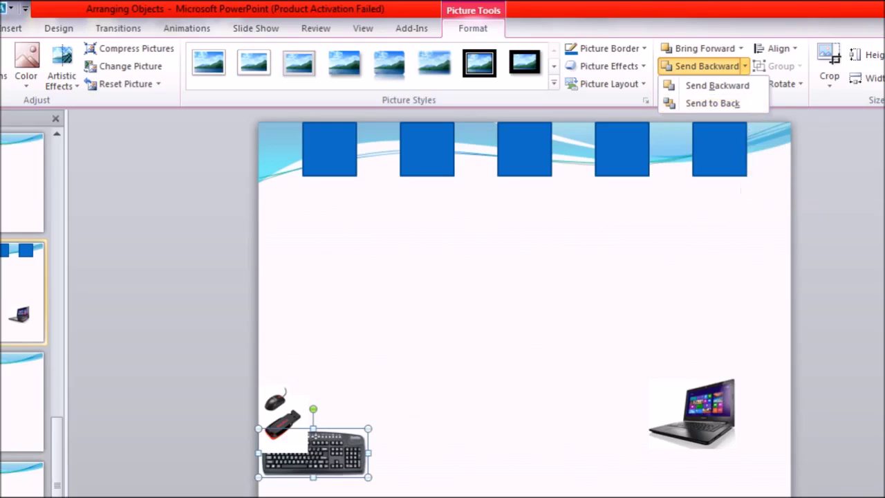
key("Escape")
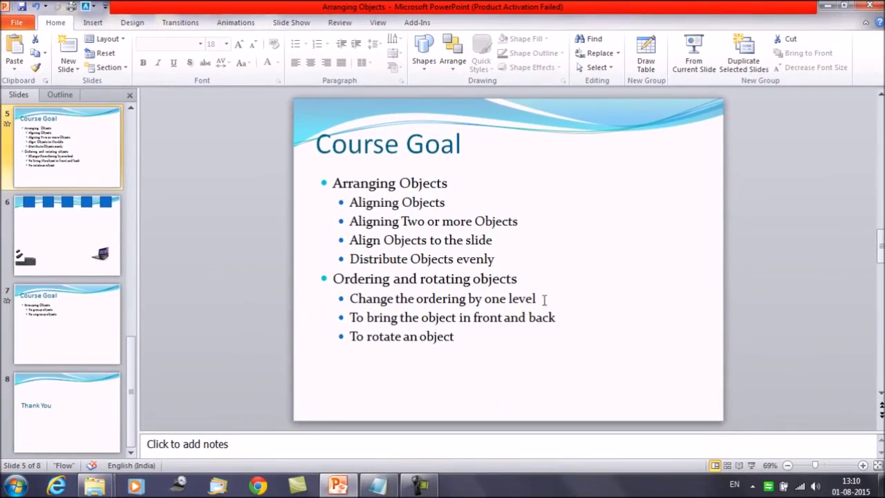
Step: Place the cursor in the Course Goal front/back bullet, then select slide 6's keyboard picture
left_click(555, 298)
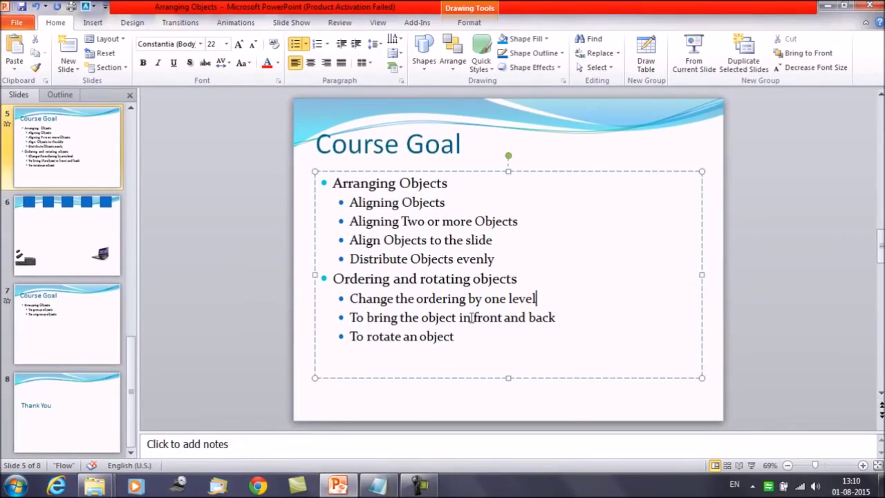
left_click(564, 316)
left_click(81, 253)
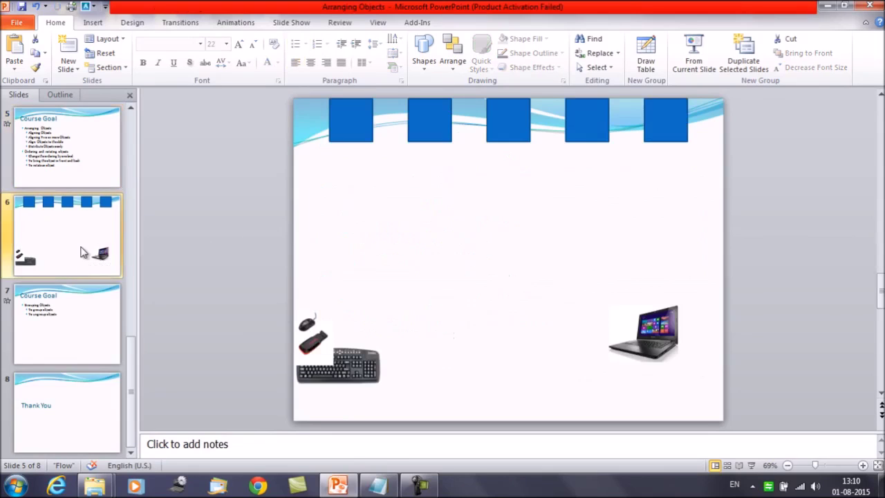
left_click(364, 378)
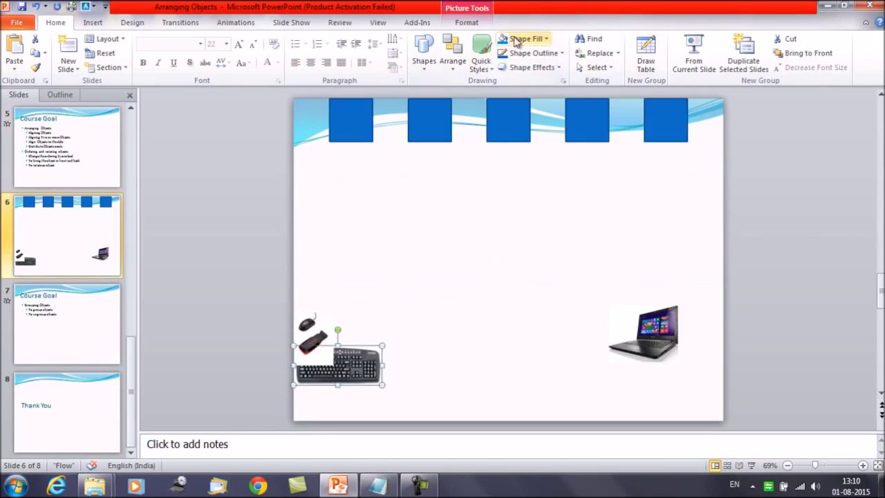
Step: Bring the keyboard picture to the front of all pictures
left_click(458, 23)
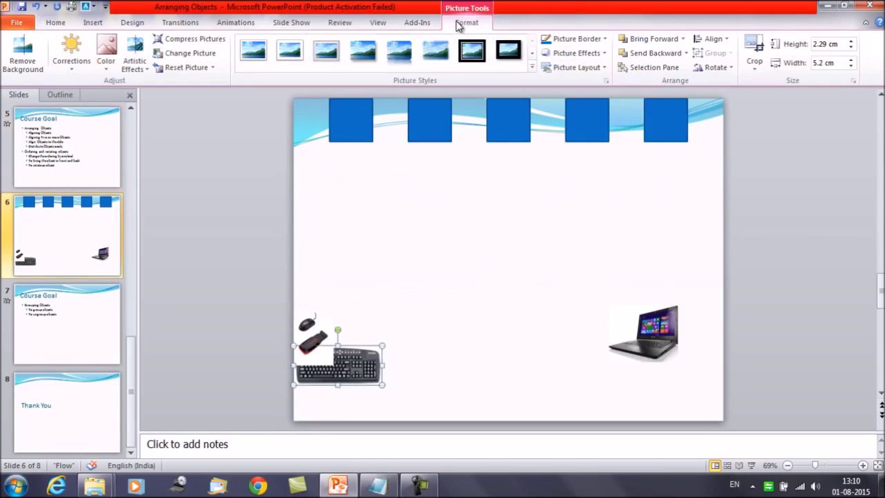
left_click(726, 41)
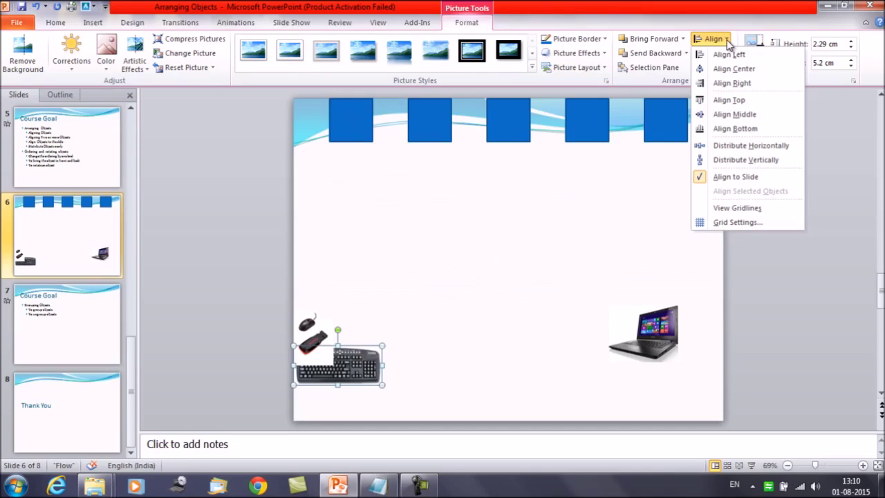
left_click(682, 40)
left_click(677, 69)
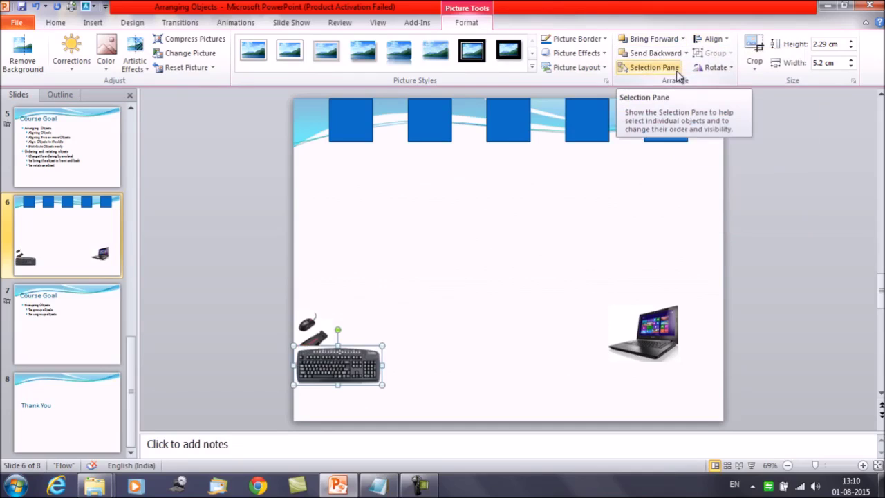
Step: Send the keyboard picture to the back, behind all other pictures
left_click(683, 39)
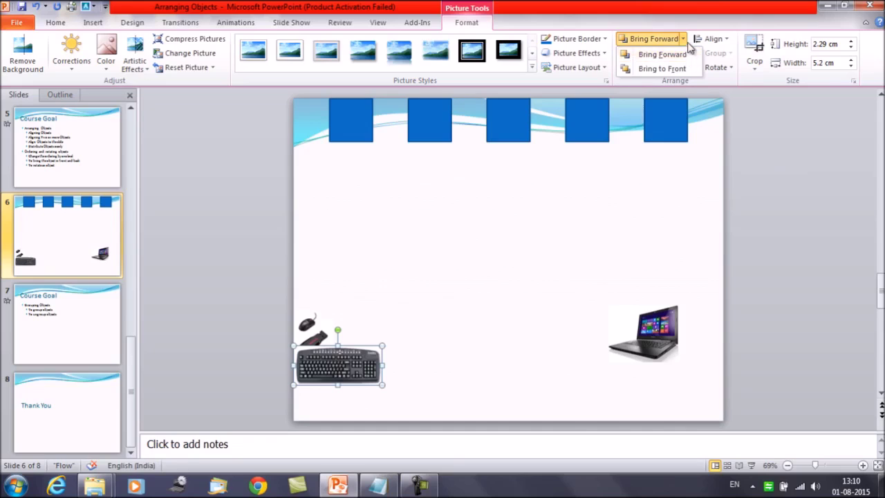
left_click(684, 39)
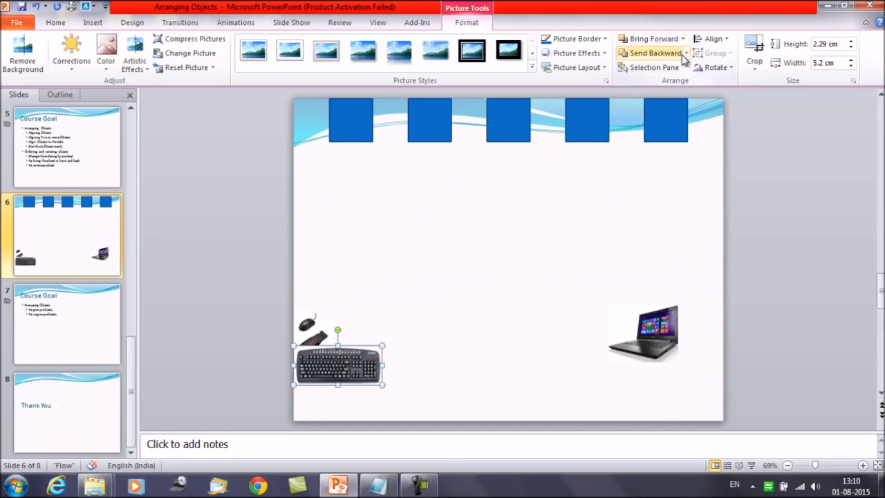
left_click(687, 54)
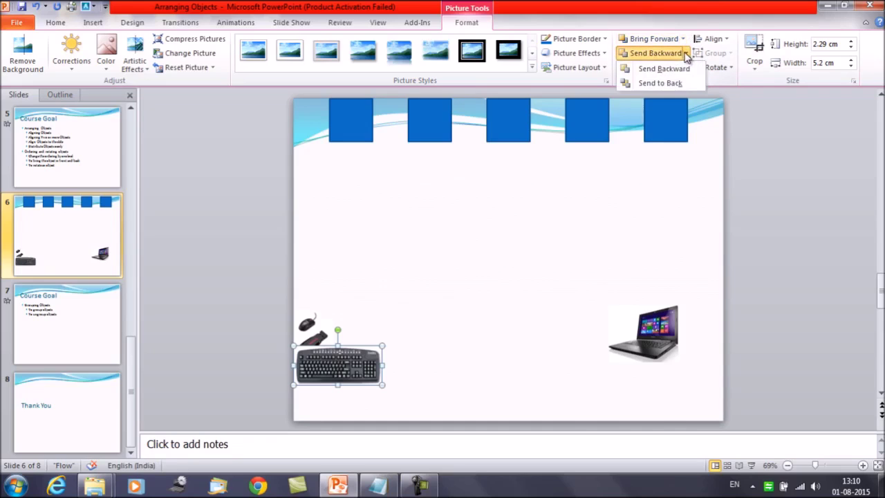
left_click(687, 85)
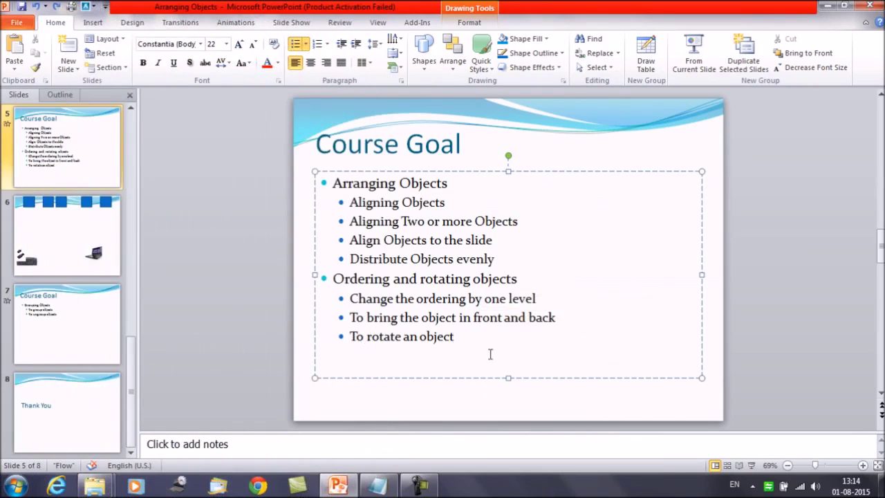
Step: Select the laptop picture on slide 6 and open Rotate > More Rotation Options
left_click(50, 242)
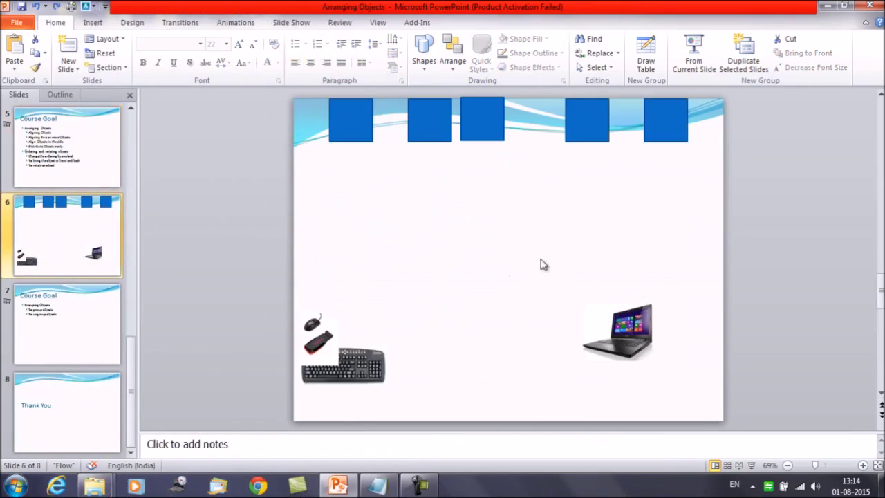
left_click(633, 323)
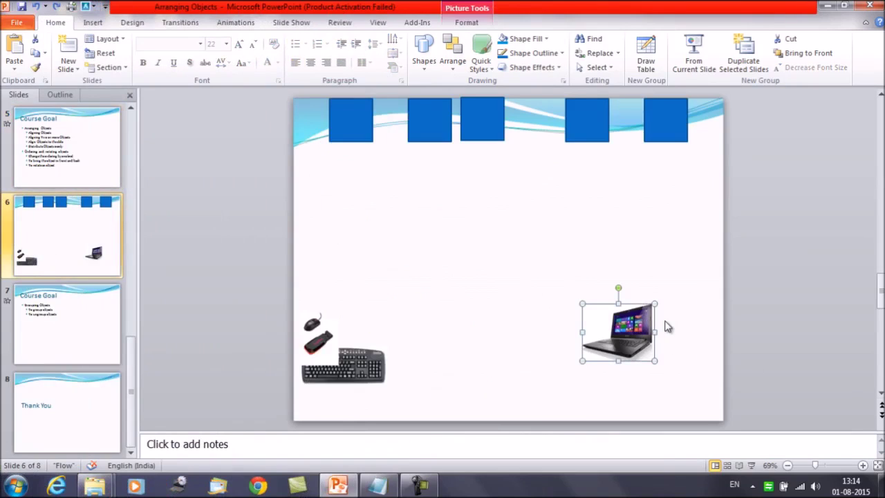
left_click(473, 22)
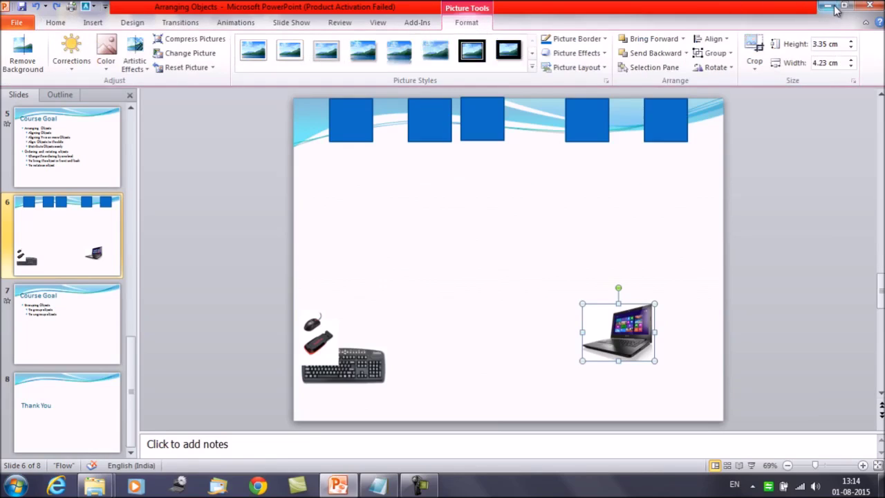
left_click(733, 69)
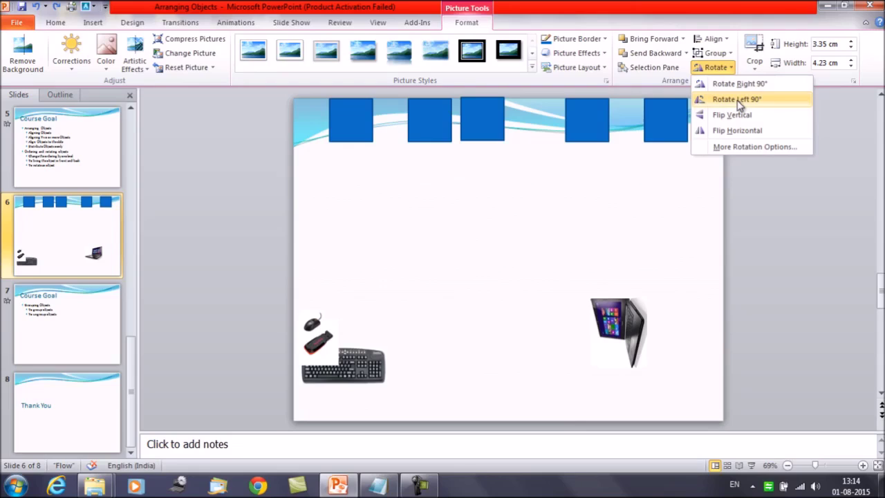
left_click(752, 149)
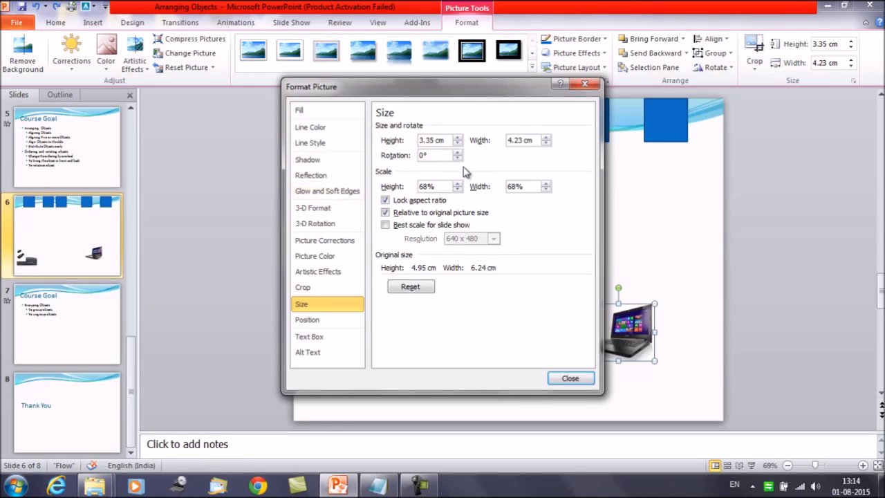
Step: Set the laptop picture's rotation to -3° with Lock aspect ratio kept, then close the dialog
left_click(458, 158)
left_click(458, 157)
left_click(458, 158)
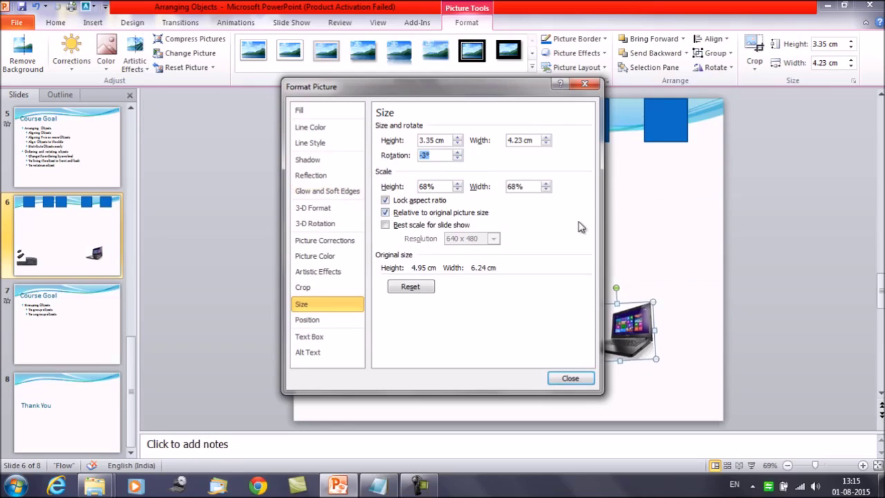
left_click(385, 200)
left_click(570, 378)
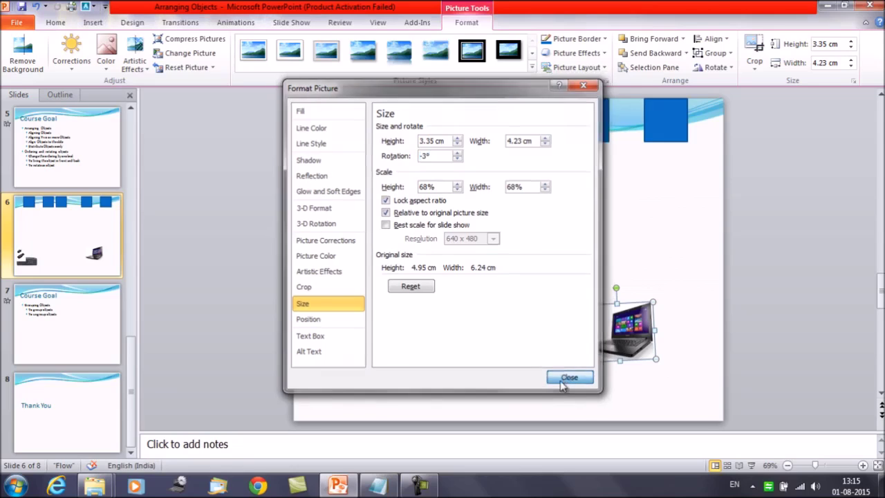
left_click(583, 286)
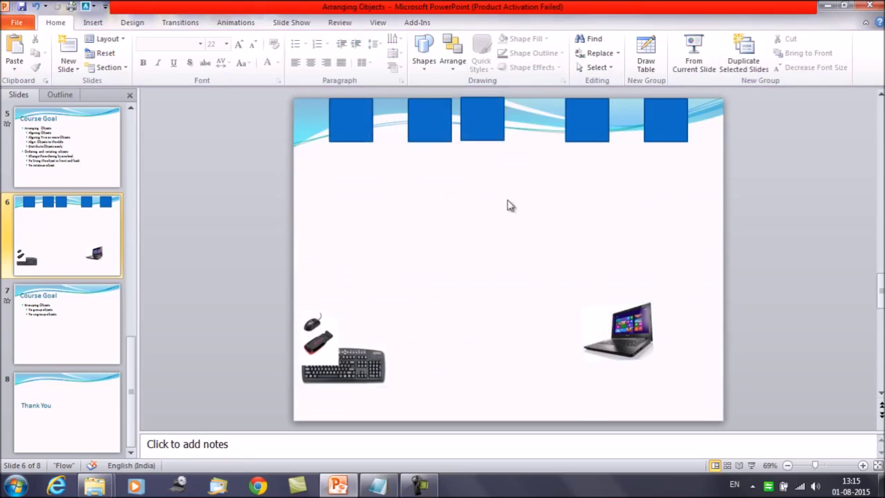
left_click(59, 141)
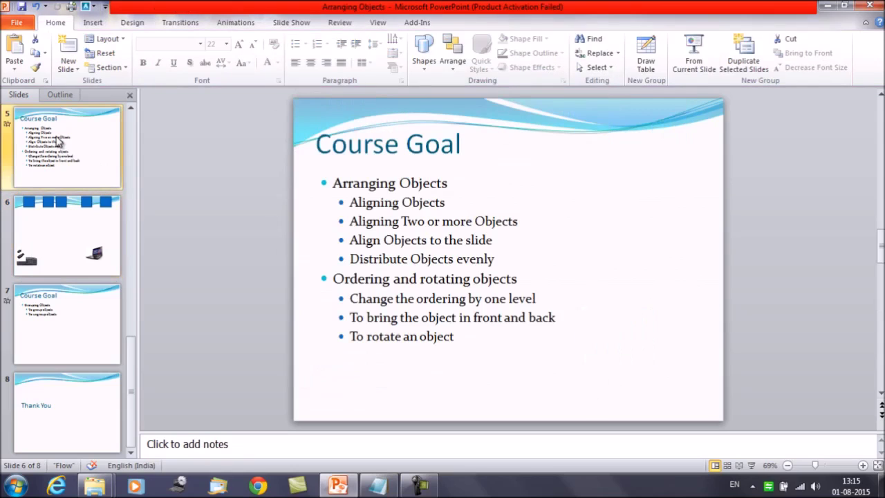
left_click(89, 337)
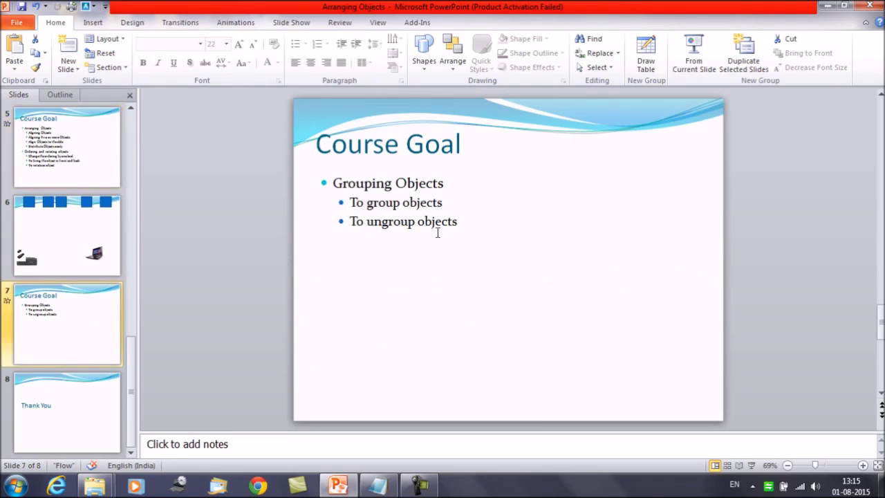
left_click(460, 206)
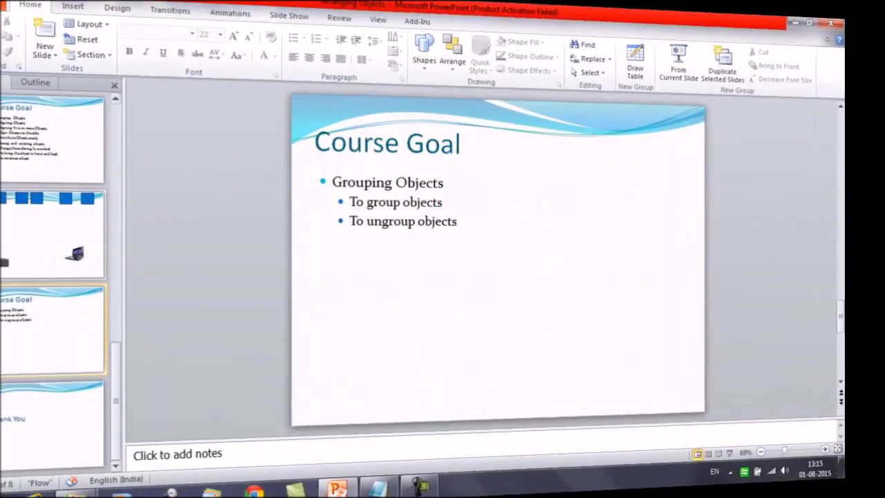
left_click(225, 220)
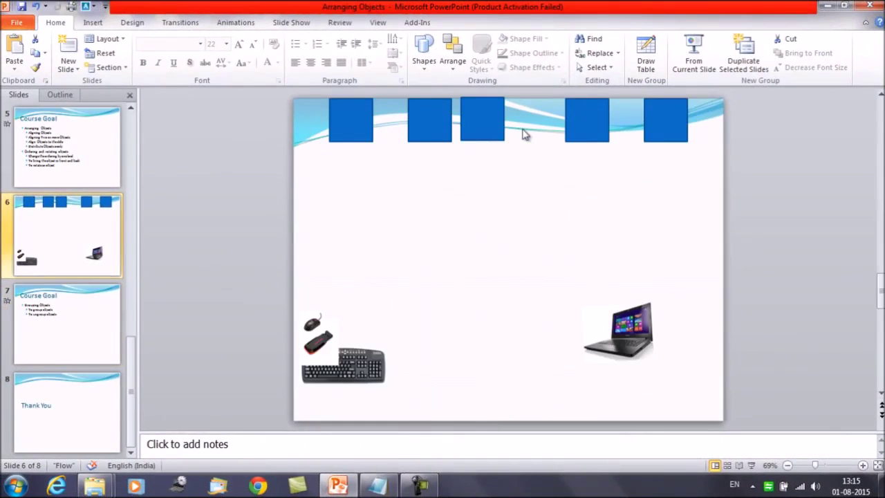
Step: Group the third blue square with the laptop picture
left_click(492, 122)
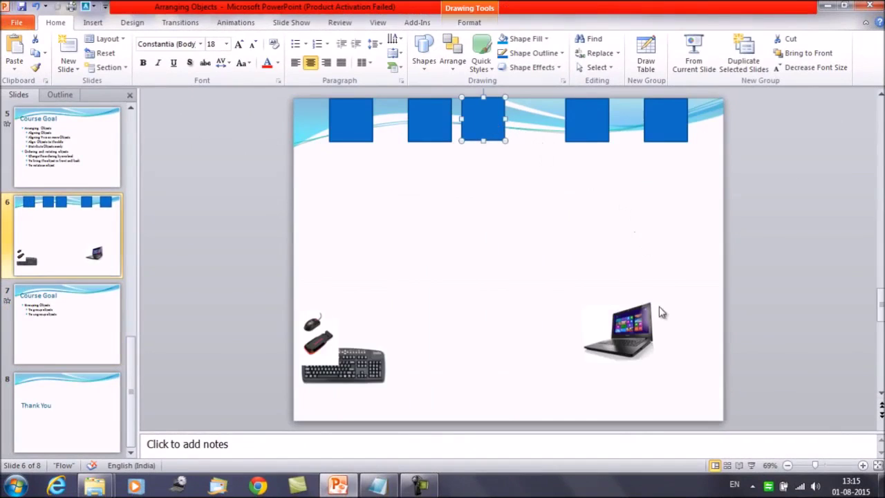
left_click(643, 330, "shift")
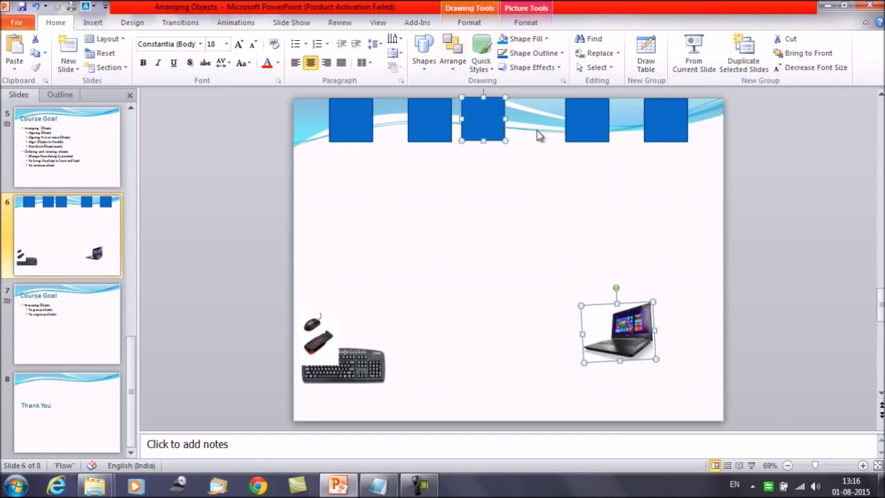
left_click(469, 22)
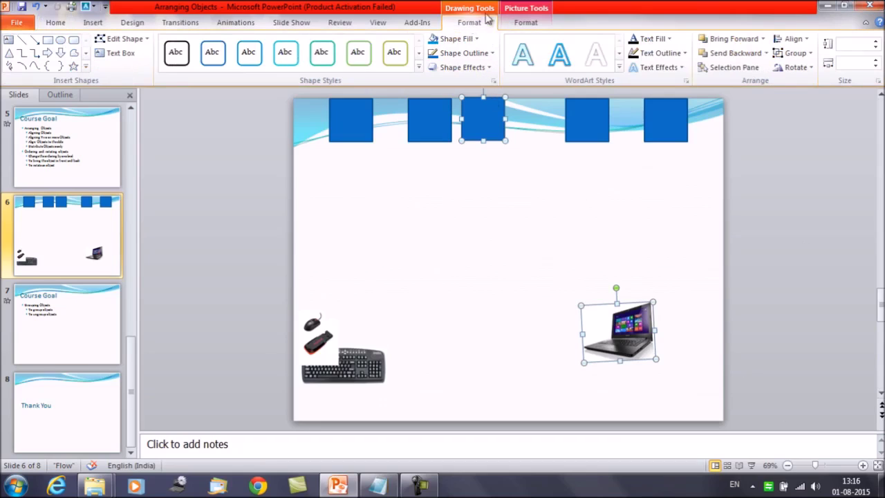
left_click(812, 55)
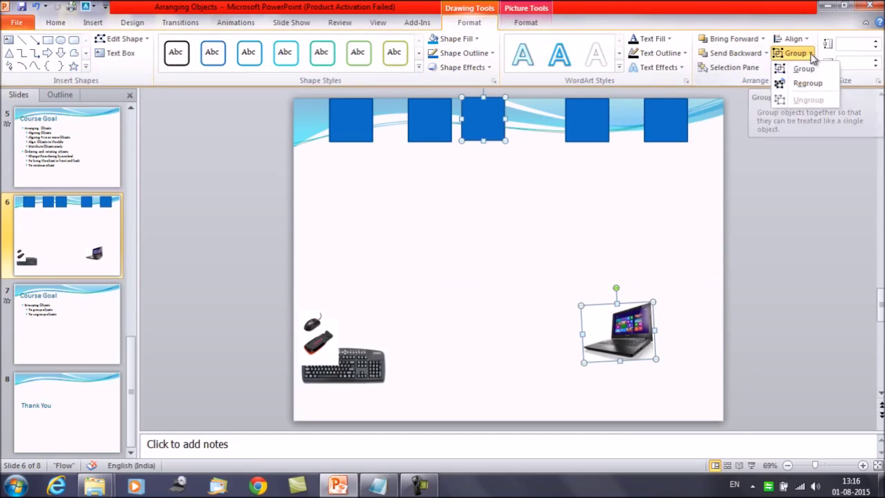
left_click(804, 70)
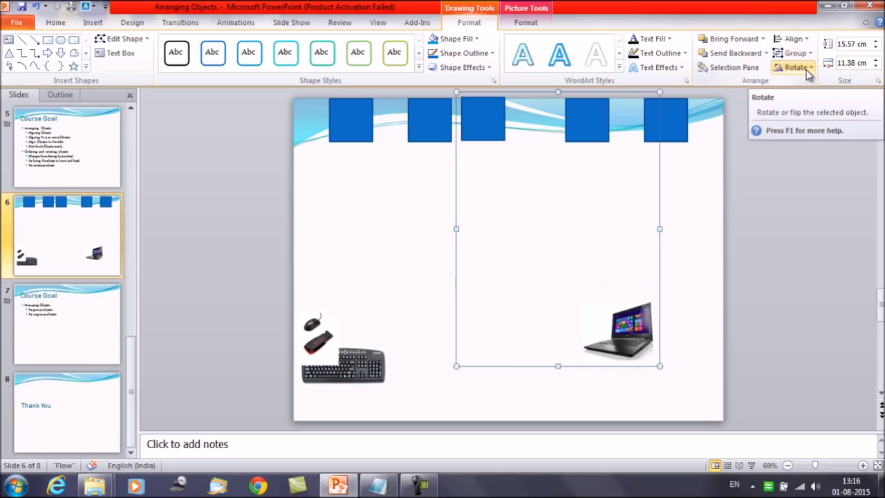
Step: Nudge the square-and-laptop group down with the arrow keys and resize it by a corner handle
key("Down")
key("Down")
key("Down")
key("Down")
key("Down")
key("Down")
key("Down")
key("Down")
key("Down")
key("Down")
key("Down")
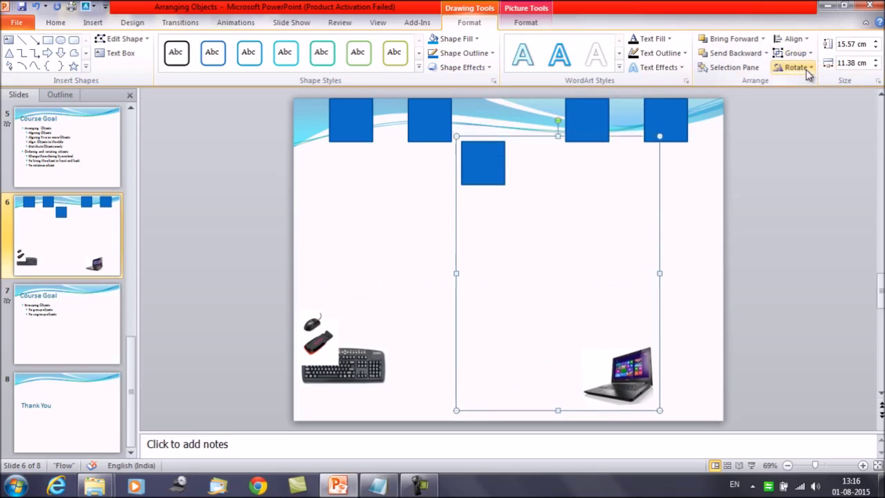
key("Down")
key("Down")
key("Left")
key("Left")
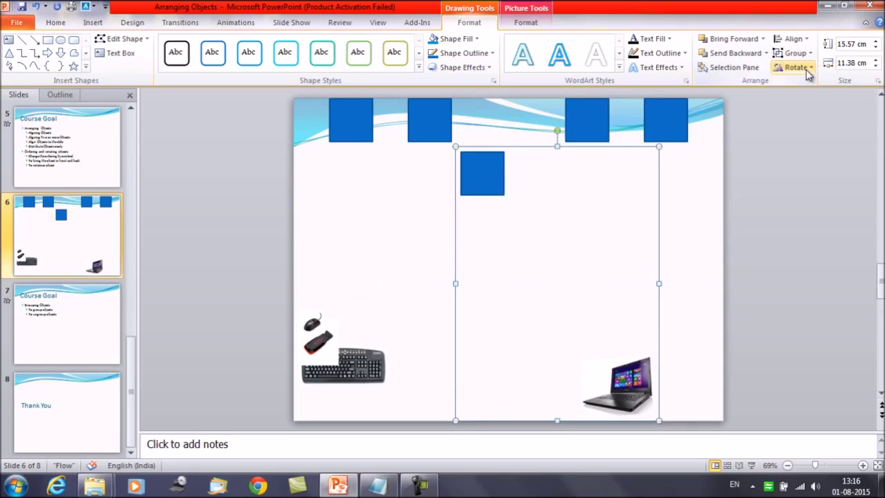
key("Left")
key("Left")
key("Left")
key("Left")
key("Left")
key("Left")
key("Left")
key("Left")
key("Left")
key("Left")
key("Left")
key("Left")
key("Right")
key("Right")
key("Right")
key("Right")
key("Right")
key("Right")
key("Right")
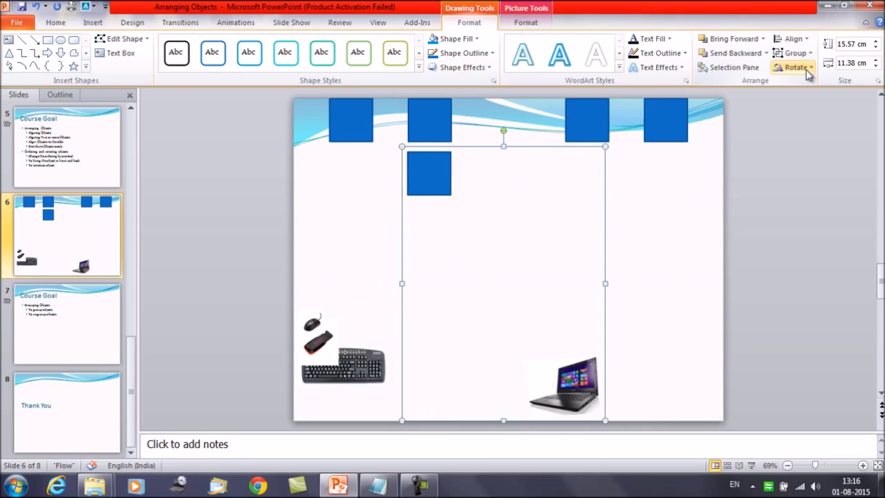
key("Right")
key("Right")
key("Right")
key("Right")
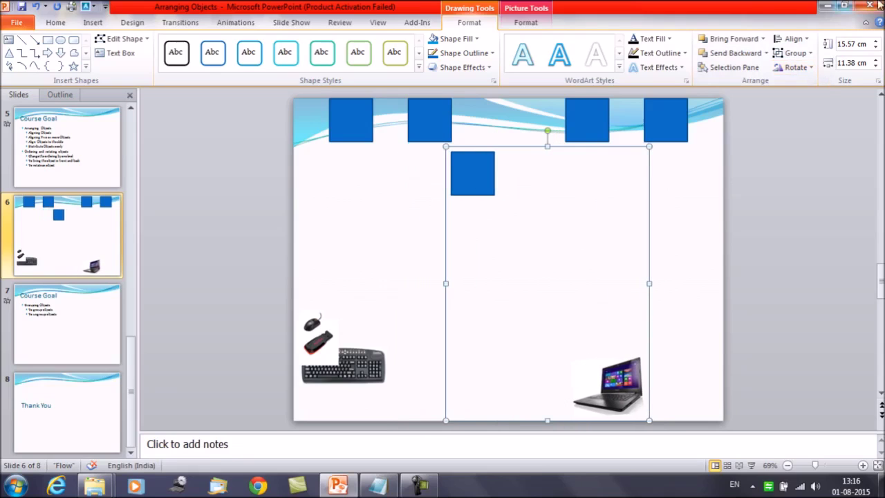
left_click_drag(649, 146, 517, 261)
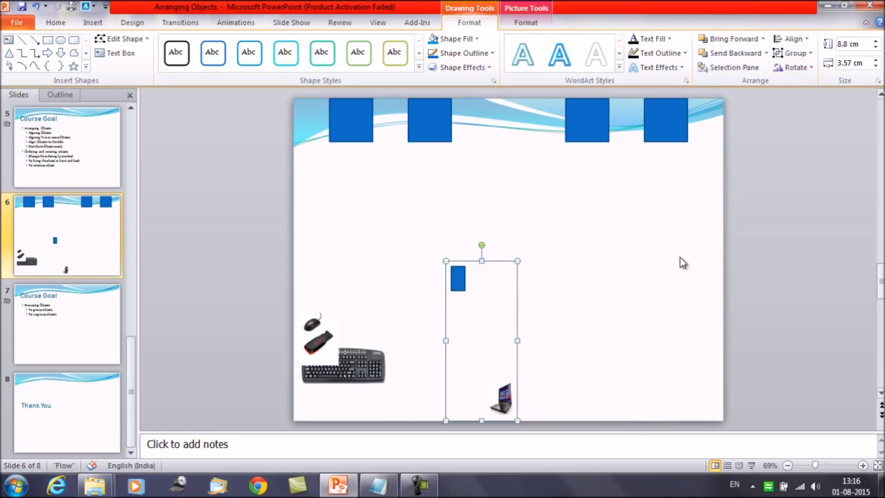
left_click_drag(518, 257, 627, 219)
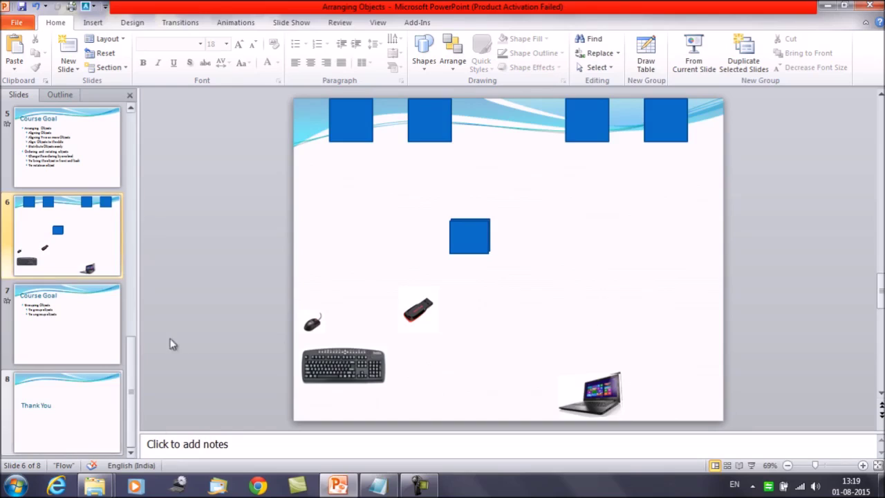
left_click(391, 377)
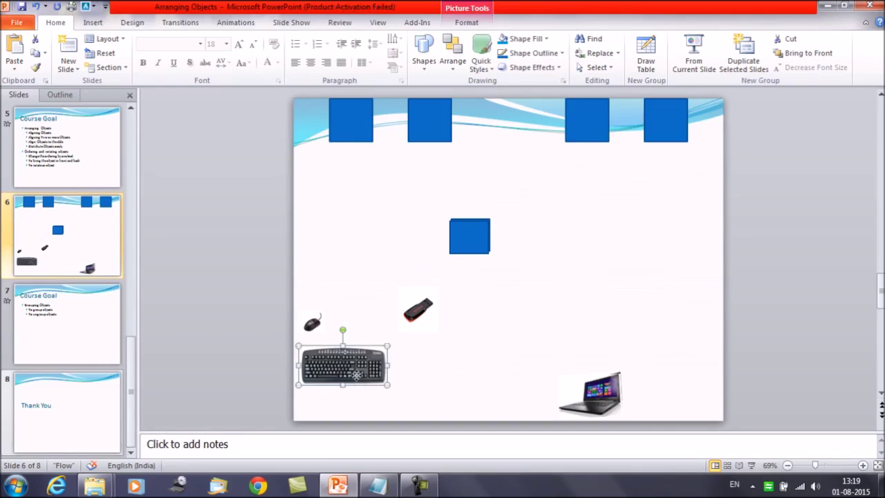
left_click(416, 311)
left_click(312, 322)
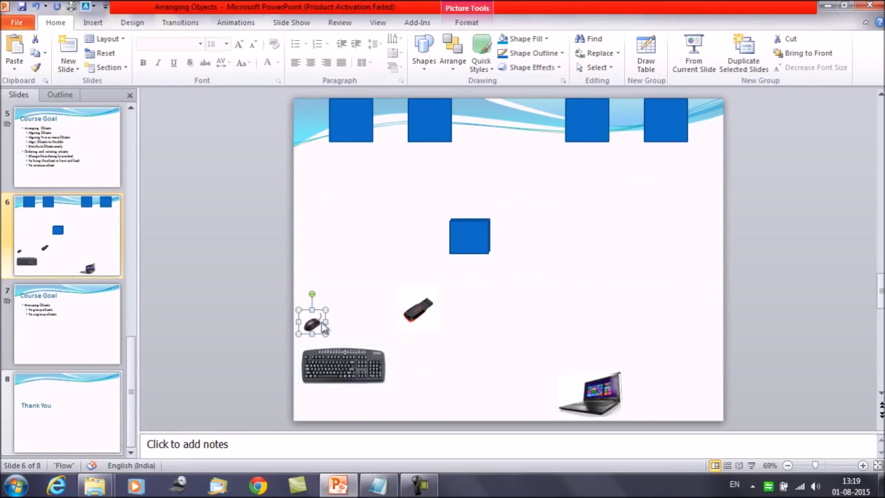
left_click(606, 402)
left_click(676, 355)
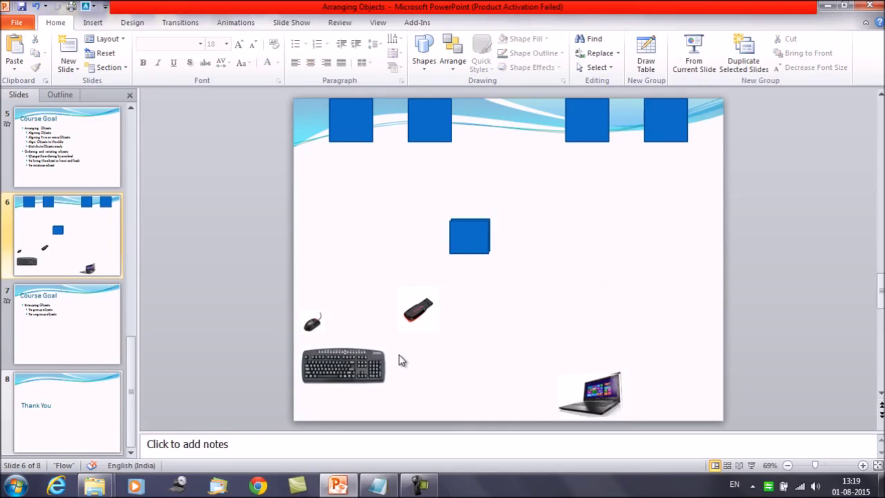
left_click(367, 378)
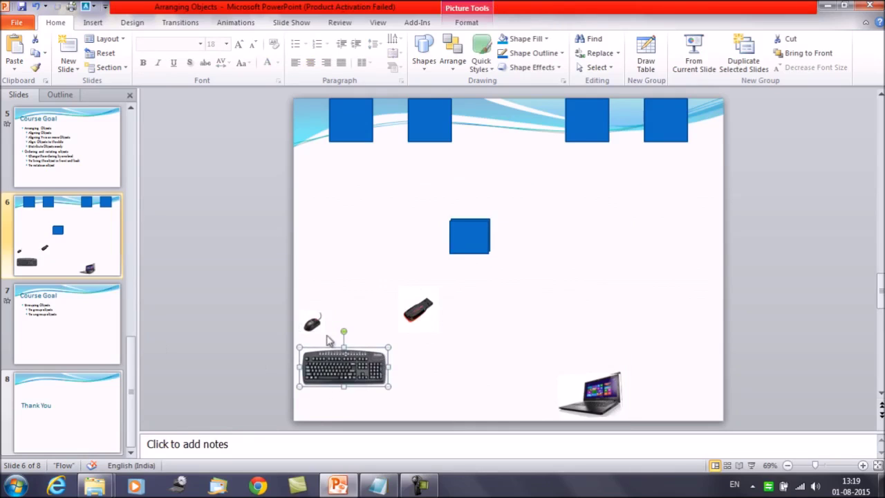
left_click(424, 313, "shift")
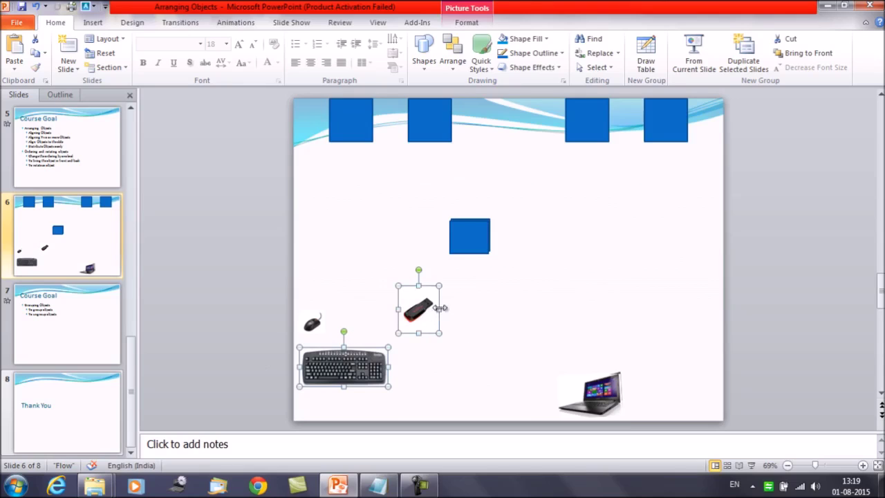
left_click(311, 322, "shift")
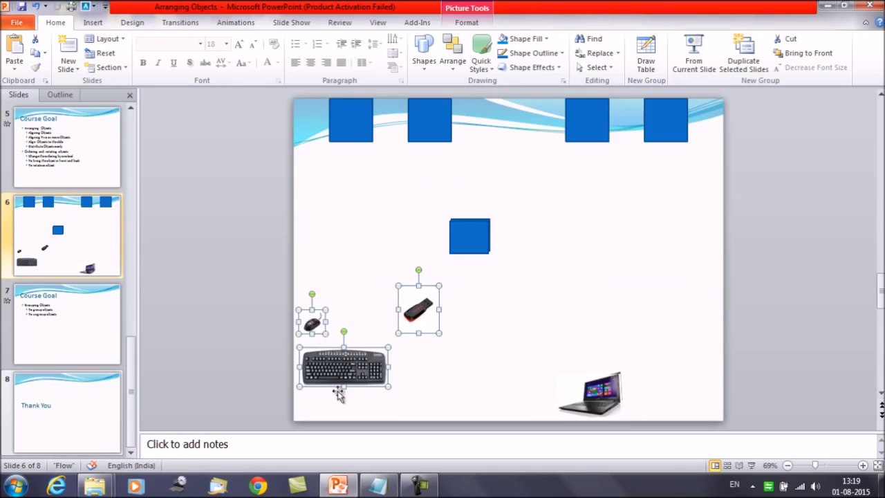
left_click(465, 23)
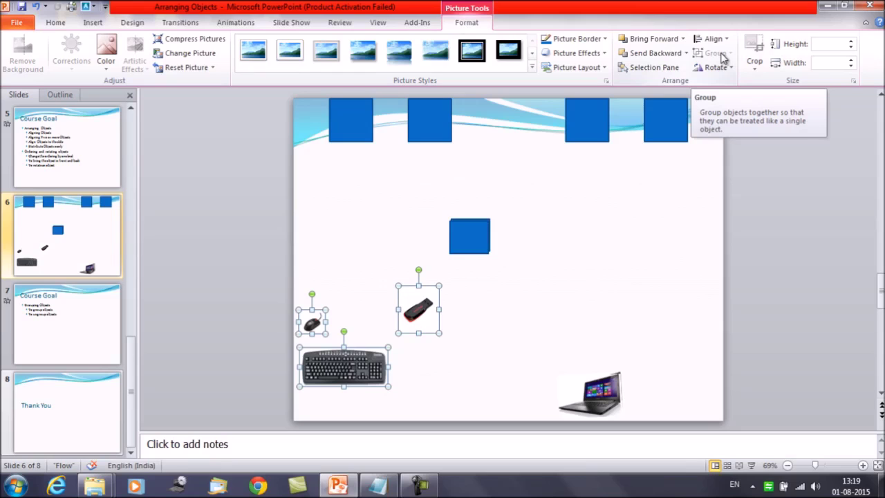
left_click(624, 210)
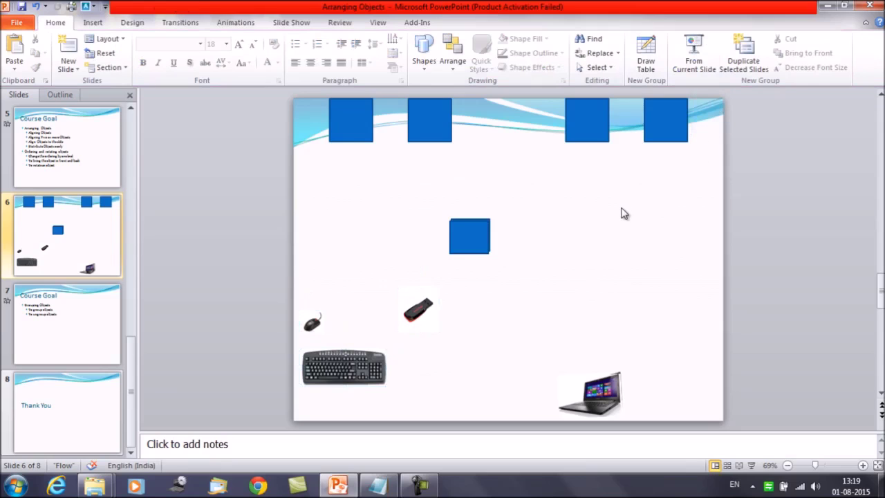
Step: Group the first two top-left blue squares into one object
left_click(345, 122)
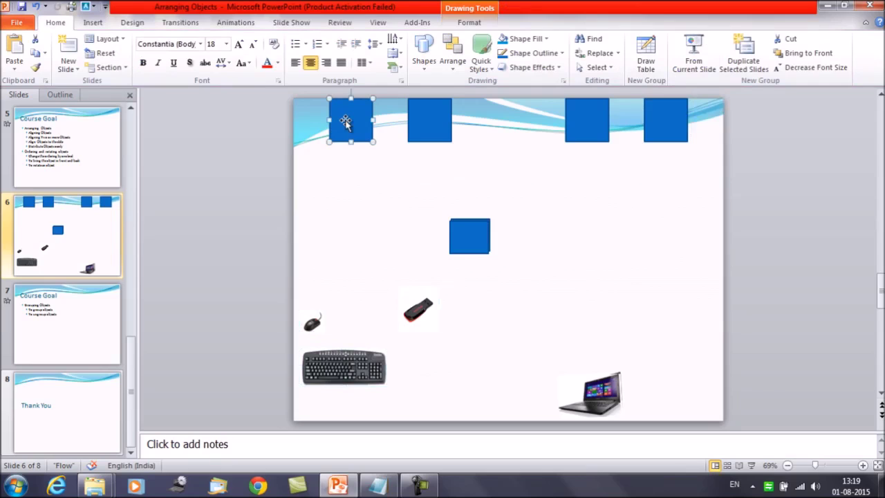
left_click(420, 129, "shift")
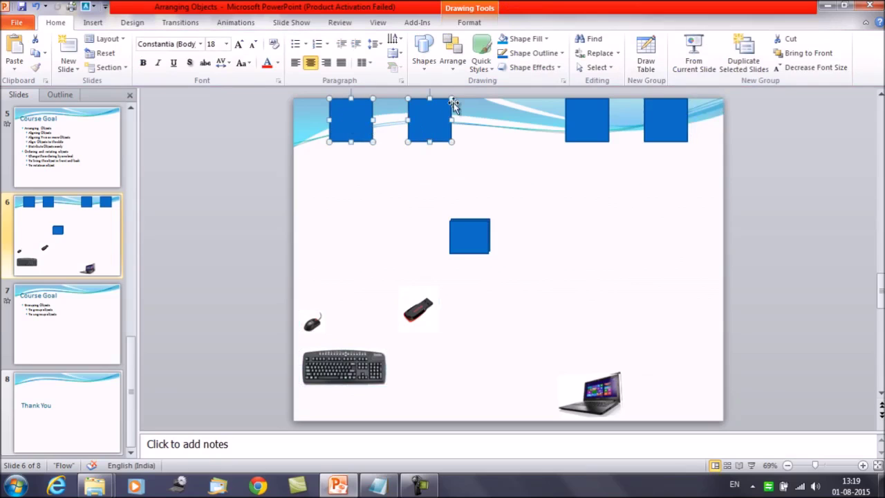
left_click(476, 24)
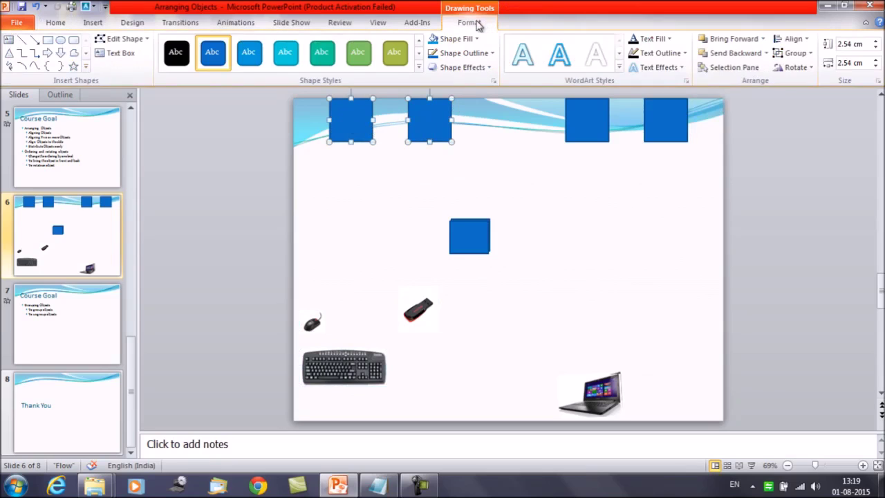
left_click(811, 55)
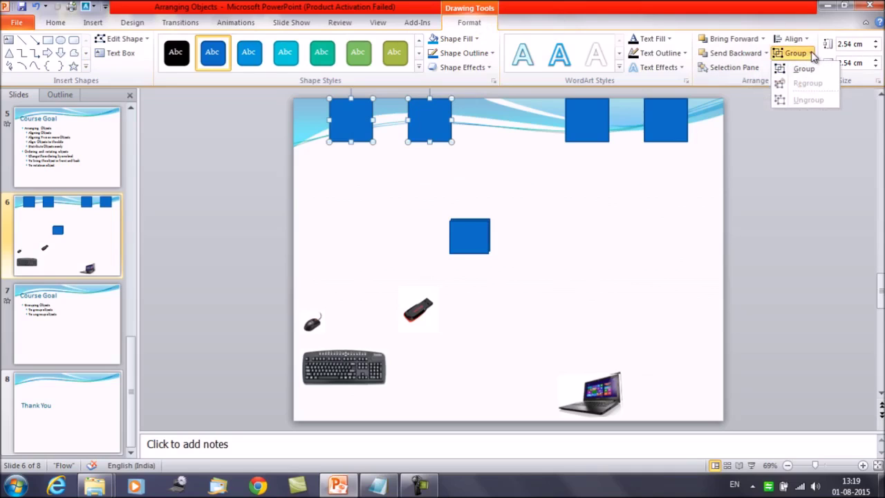
left_click(803, 69)
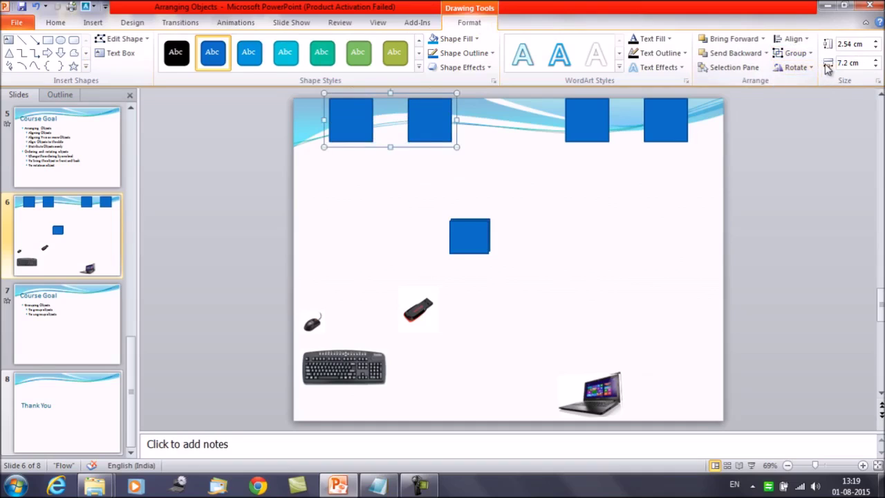
Step: Nudge the grouped squares down below the banner, then select the keyboard picture
key("Down")
key("Down")
key("Down")
key("Down")
key("Down")
key("Down")
key("Down")
key("Down")
key("Down")
key("Down")
key("Down")
key("Down")
key("Down")
key("Down")
key("Down")
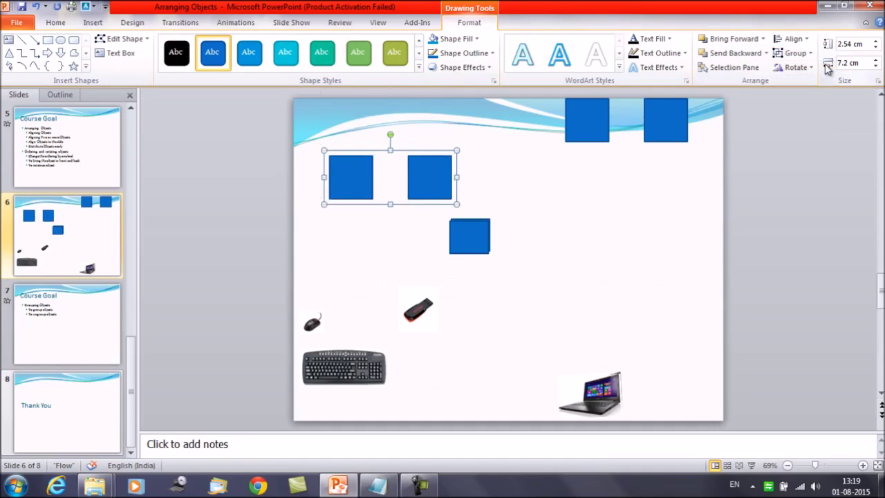
key("Up")
key("Up")
key("Up")
key("Up")
key("Up")
key("Up")
key("Up")
key("Up")
key("Up")
key("Up")
key("Up")
key("Up")
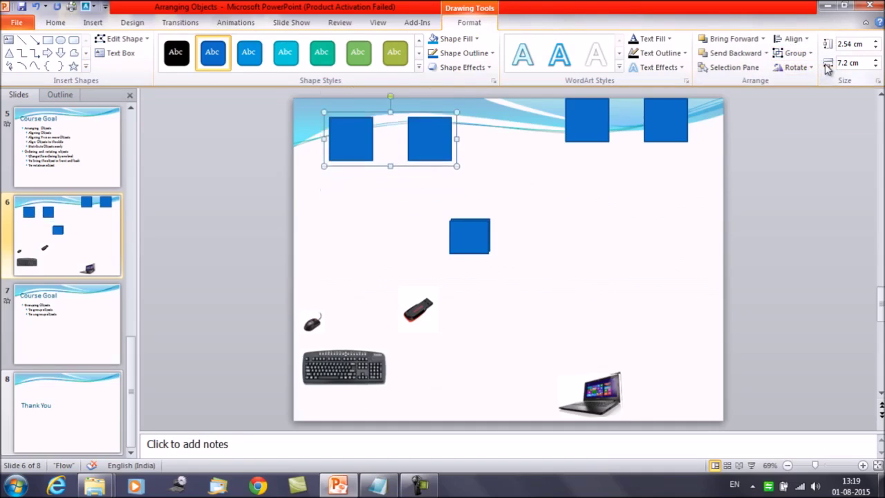
key("Down")
key("Down")
key("Down")
key("Down")
key("Down")
key("Down")
key("Down")
key("Down")
key("Down")
key("Down")
key("Down")
key("Down")
key("Right")
key("Right")
key("Right")
key("Right")
key("Right")
key("Right")
key("Right")
key("Right")
key("Right")
key("Right")
key("Right")
key("Right")
key("Right")
key("Right")
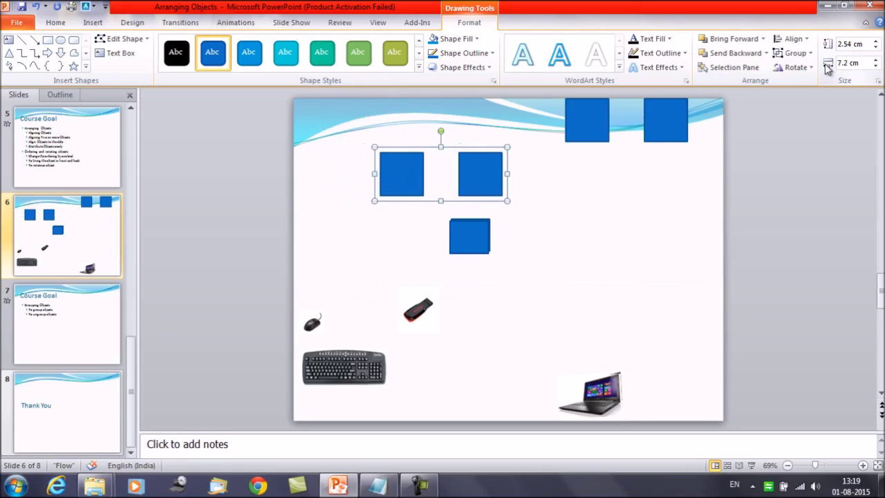
key("Left")
key("Left")
key("Left")
key("Left")
key("Left")
key("Left")
key("Left")
key("Left")
key("Left")
key("Left")
key("Left")
key("Left")
key("Left")
key("Left")
key("Left")
key("Left")
key("Left")
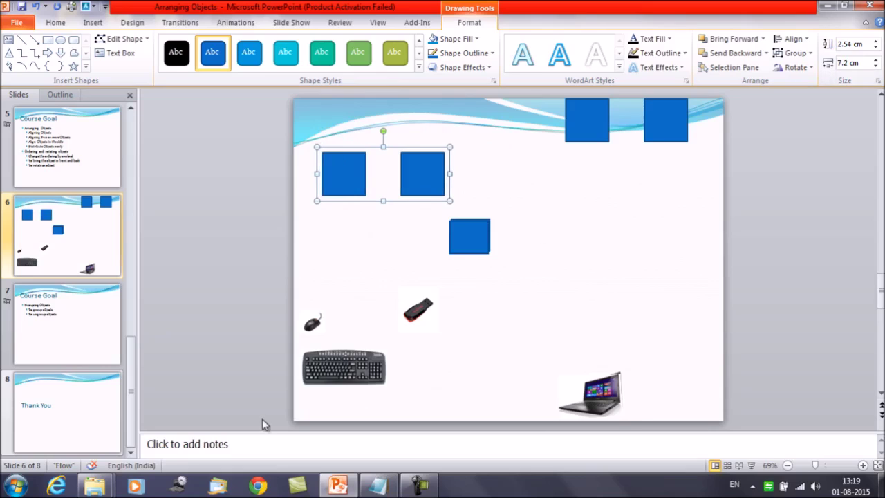
left_click(360, 375)
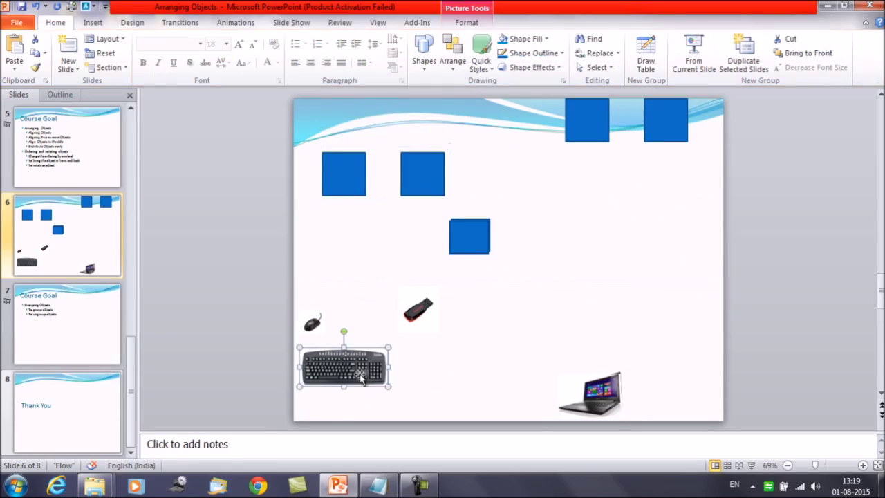
left_click(418, 311, "shift")
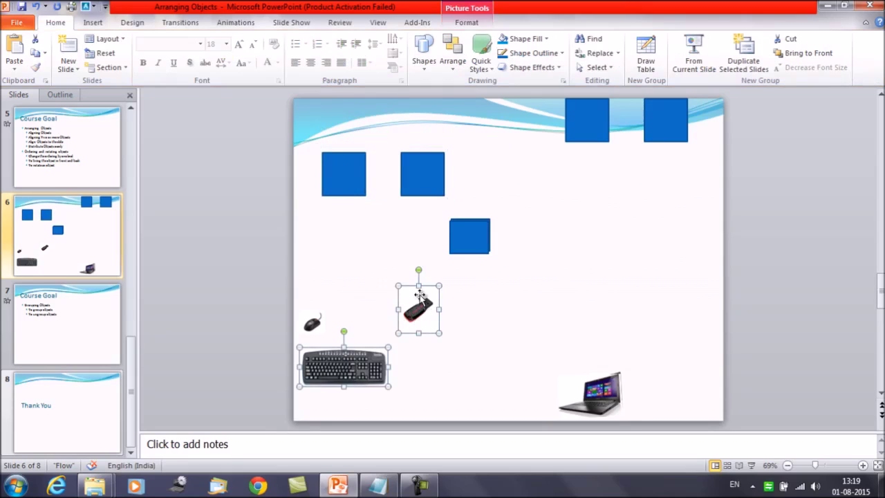
left_click(463, 22)
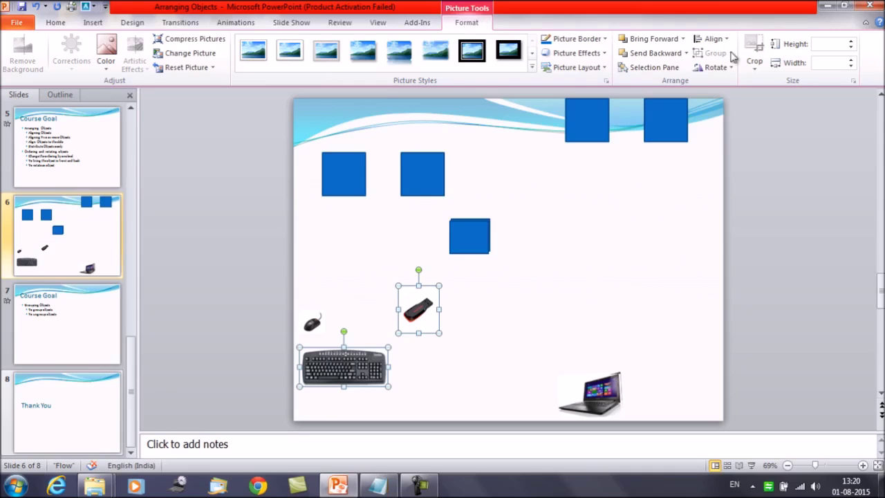
Step: Ungroup the two blue squares using Drawing Tools Format > Group > Ungroup
left_click(463, 190)
left_click(377, 179)
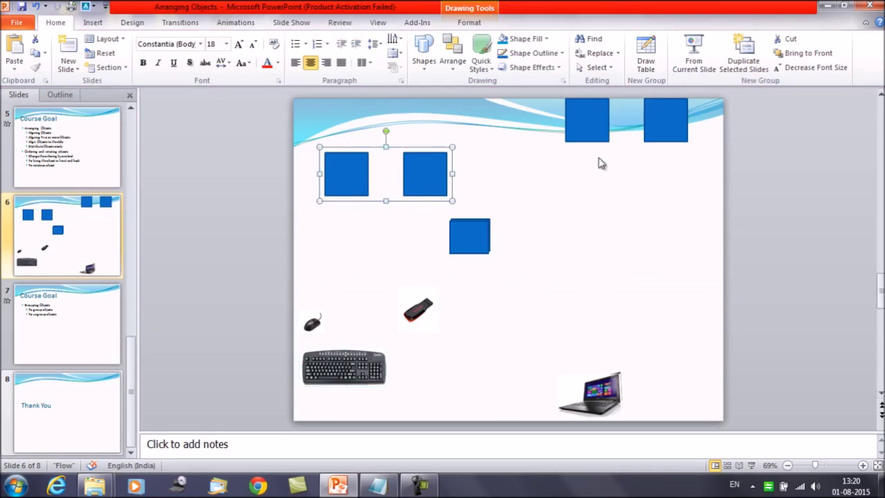
left_click(477, 25)
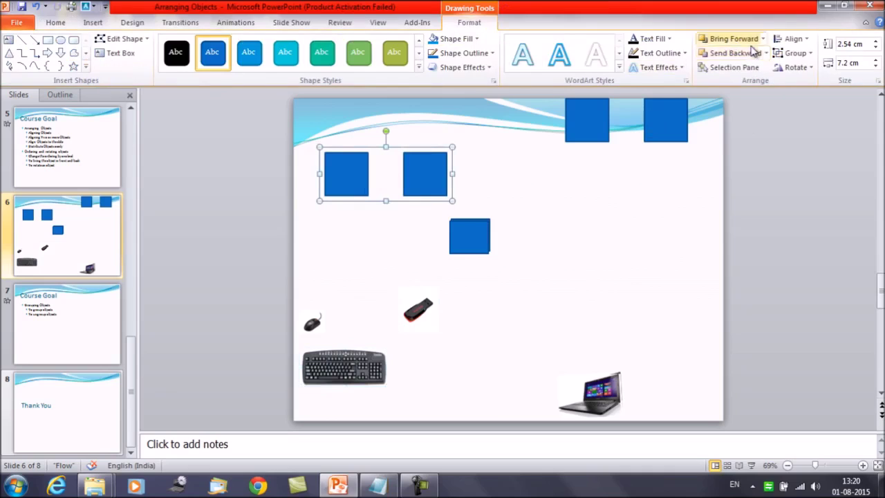
left_click(807, 56)
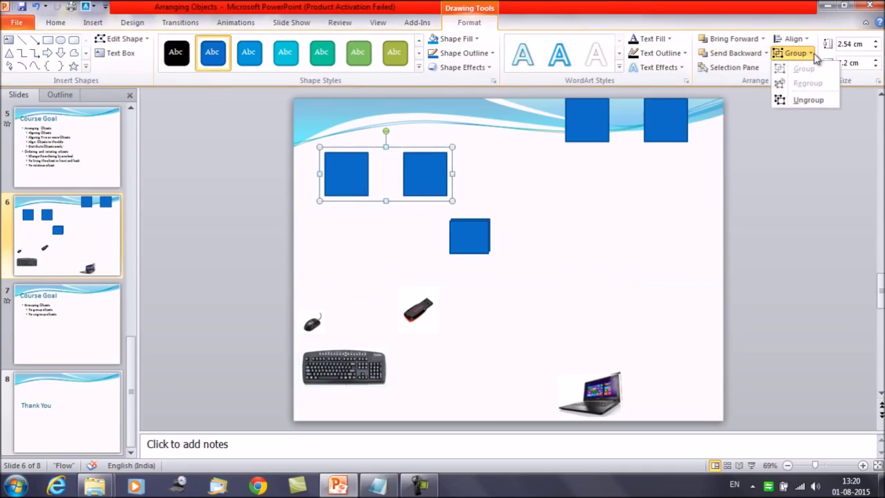
left_click(808, 101)
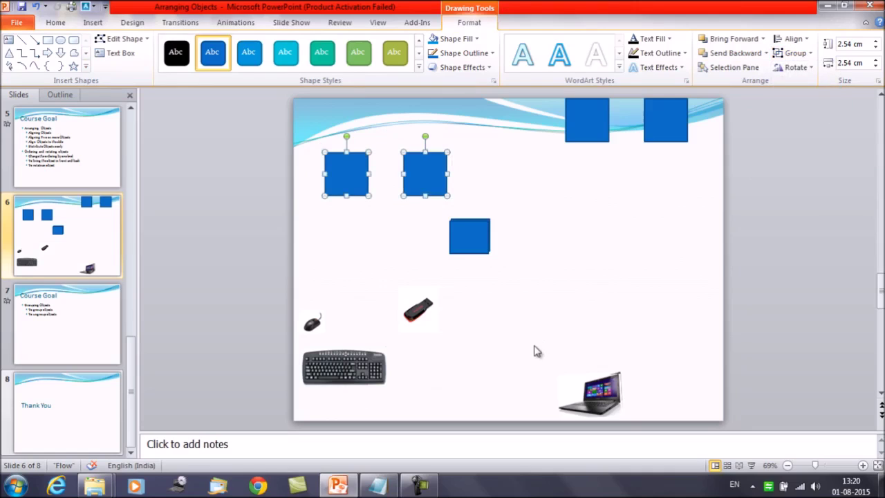
Step: Nudge the right square down and back up, then display slide 7's Course Goal
left_click(397, 228)
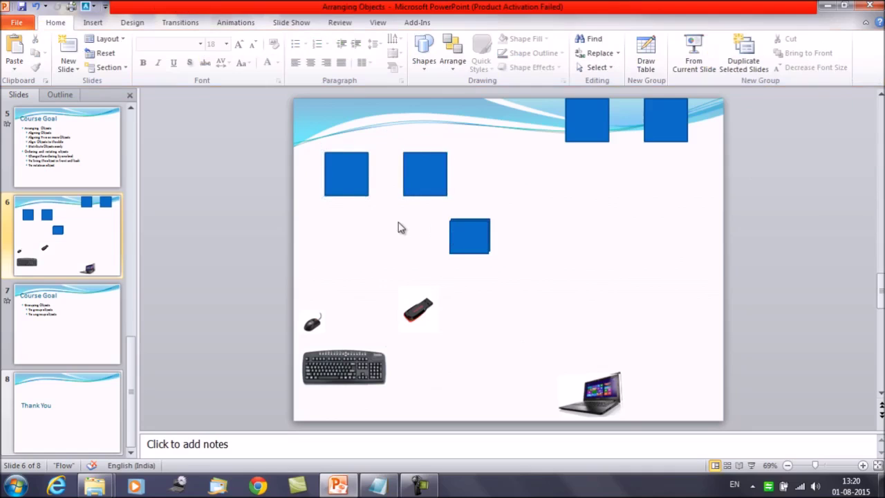
left_click(420, 175)
key("Down")
key("Down")
key("Down")
key("Down")
key("Up")
key("Up")
key("Up")
key("Up")
key("Up")
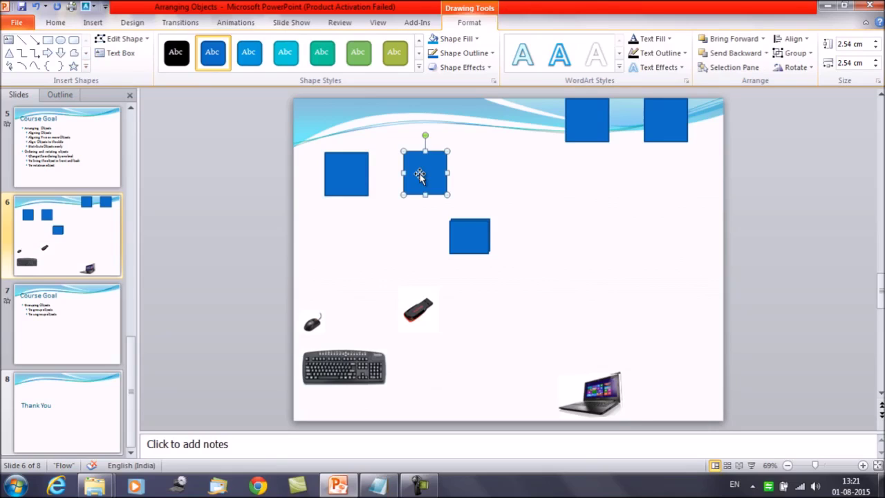
left_click(113, 326)
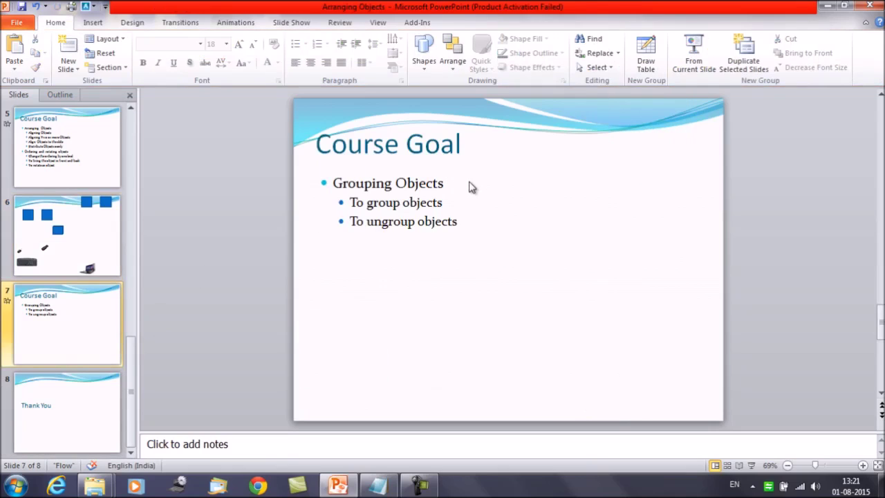
Step: Review slide 5's Arranging Objects goals, including Ordering and rotating objects
left_click(86, 140)
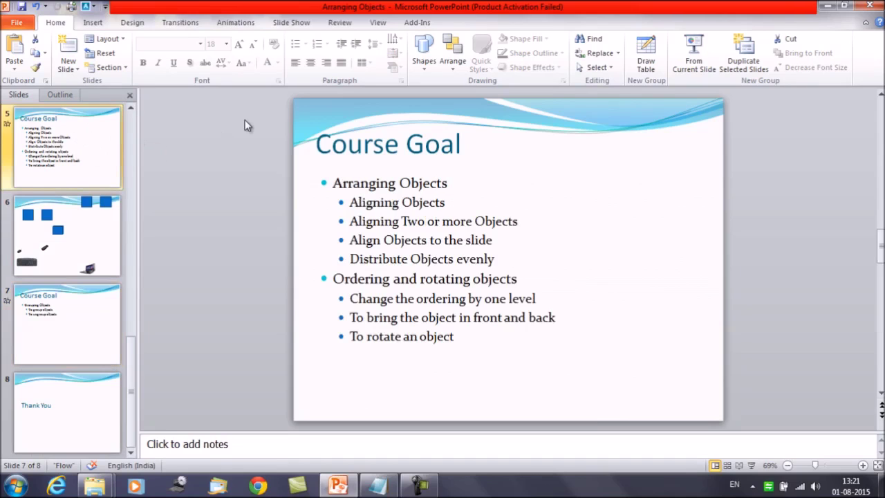
left_click(468, 180)
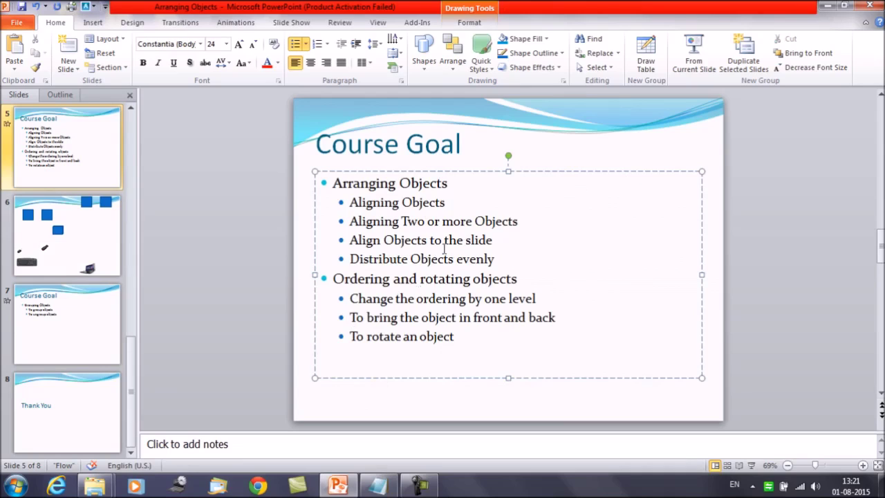
left_click(546, 275)
Step: Review slide 7's Grouping Objects goals, then finish on the Thank You slide
left_click(54, 301)
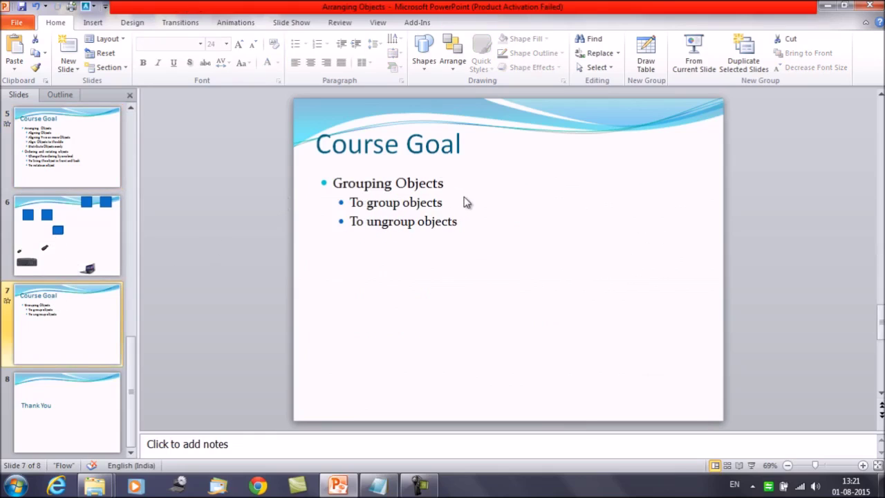
left_click(479, 224)
left_click(85, 414)
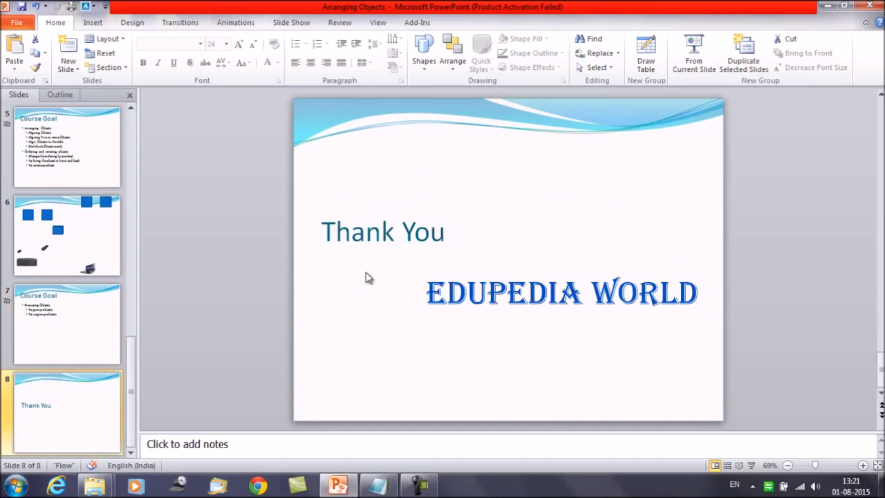